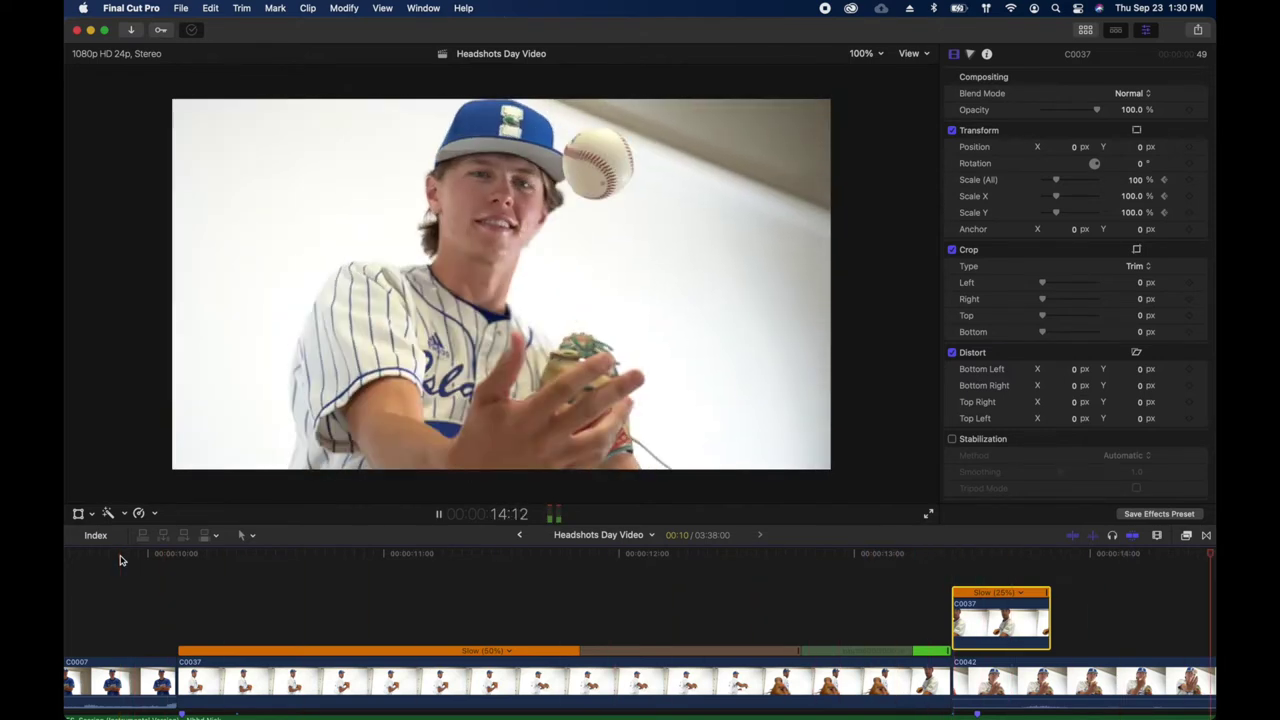
Stop playback and scroll the timeline left back to clip C0037
{"action": "key", "text": "space"}
{"action": "scroll", "coordinate": [357, 620], "scroll_direction": "left", "scroll_amount": 10}
{"action": "scroll", "coordinate": [357, 623], "scroll_direction": "left", "scroll_amount": 3}
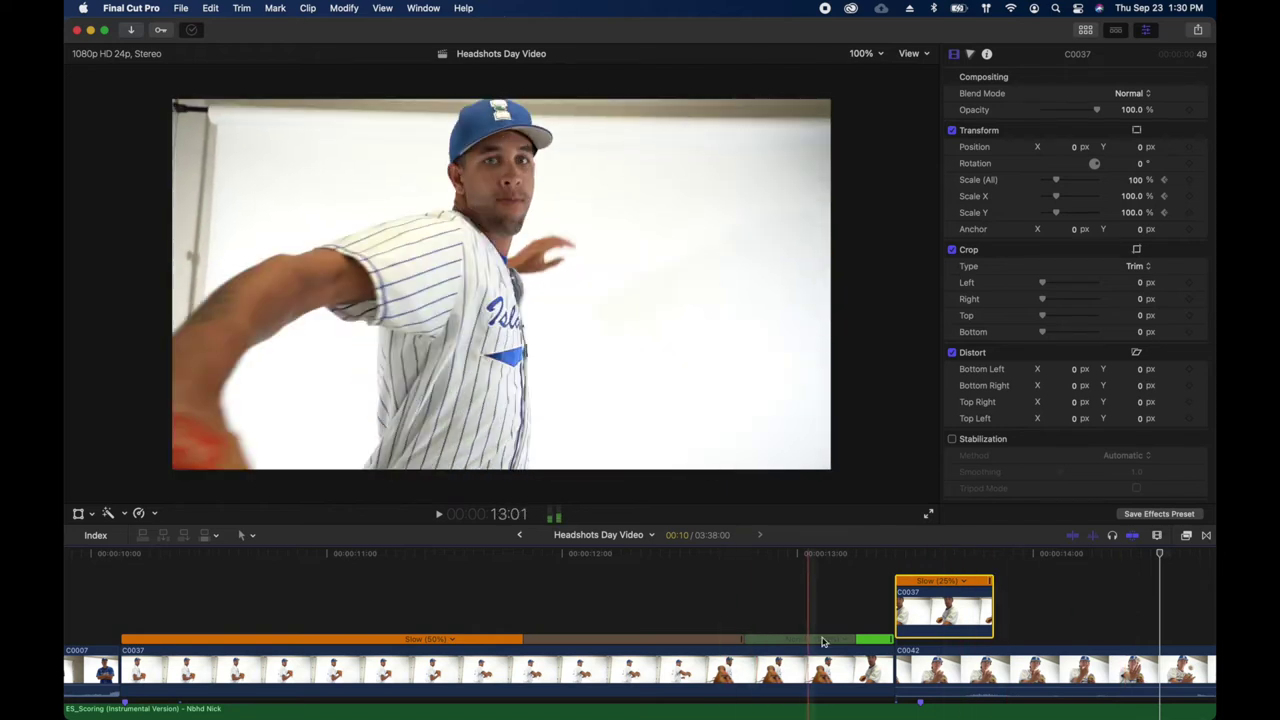
Apply the Draw Mask effect to clip C0037 from the Effects browser
{"action": "left_click", "coordinate": [1187, 536]}
{"action": "left_click_drag", "start_coordinate": [1094, 592], "coordinate": [930, 605]}
{"action": "left_click", "coordinate": [1187, 537]}
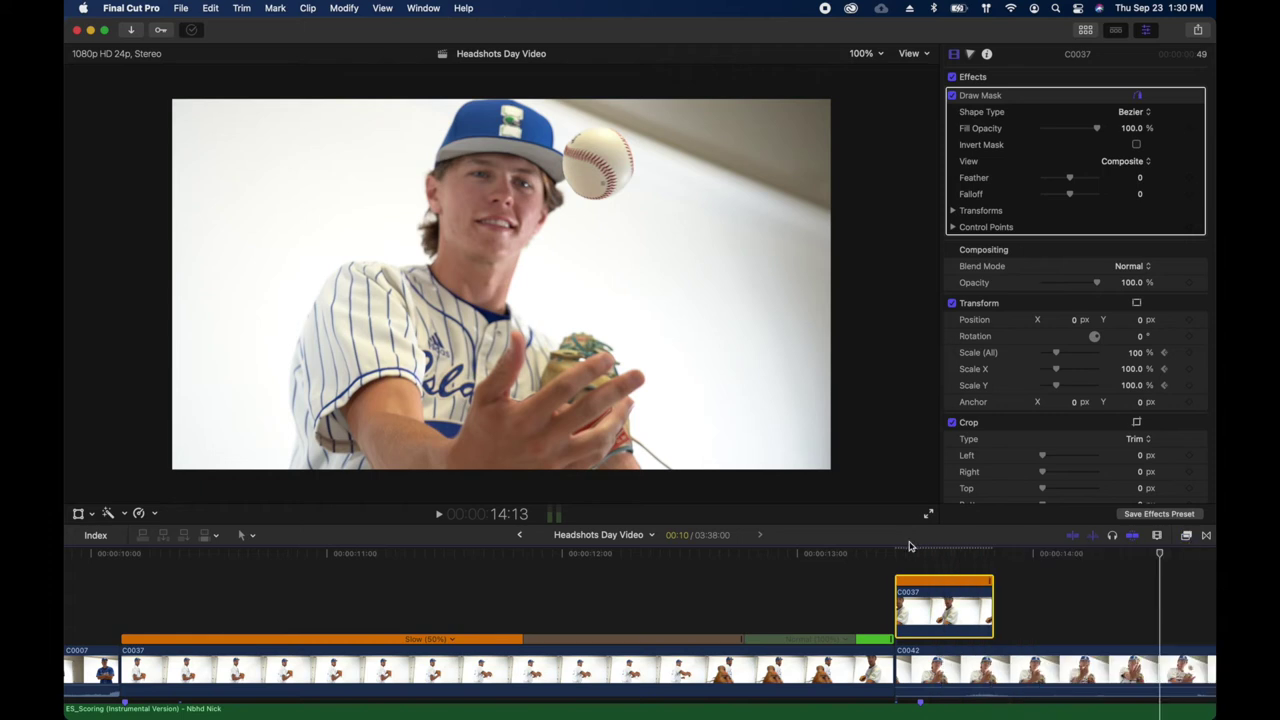
Set the mask View to Original and Shape Type to Linear, expanding Transforms and Control Points
{"action": "left_click", "coordinate": [1122, 160]}
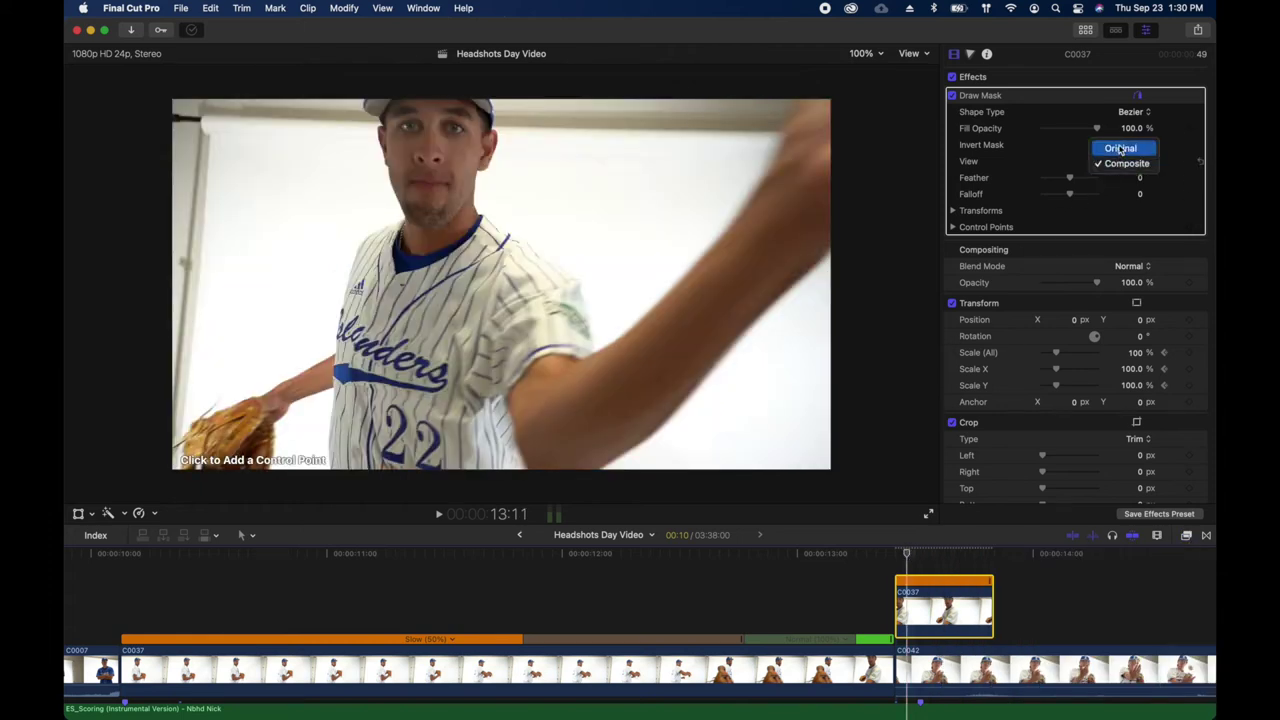
{"action": "key", "text": "Escape"}
{"action": "left_click", "coordinate": [1132, 114]}
{"action": "left_click", "coordinate": [1135, 95]}
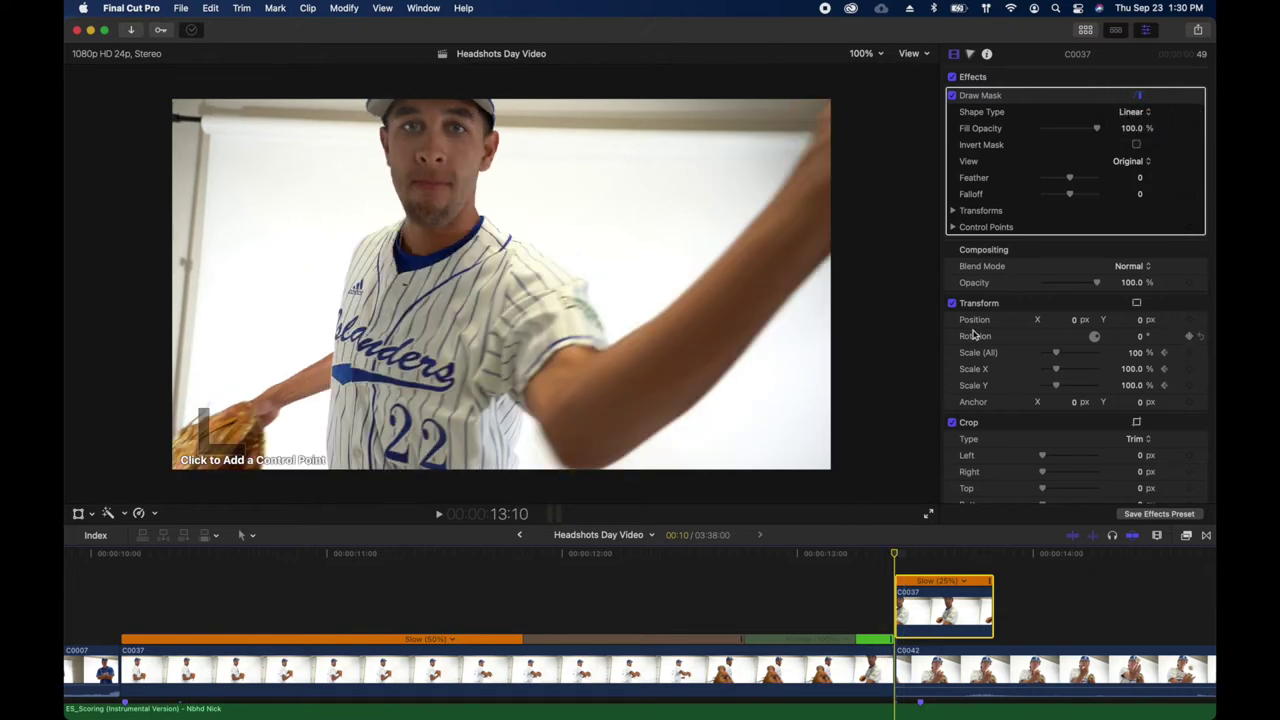
{"action": "left_click", "coordinate": [953, 210]}
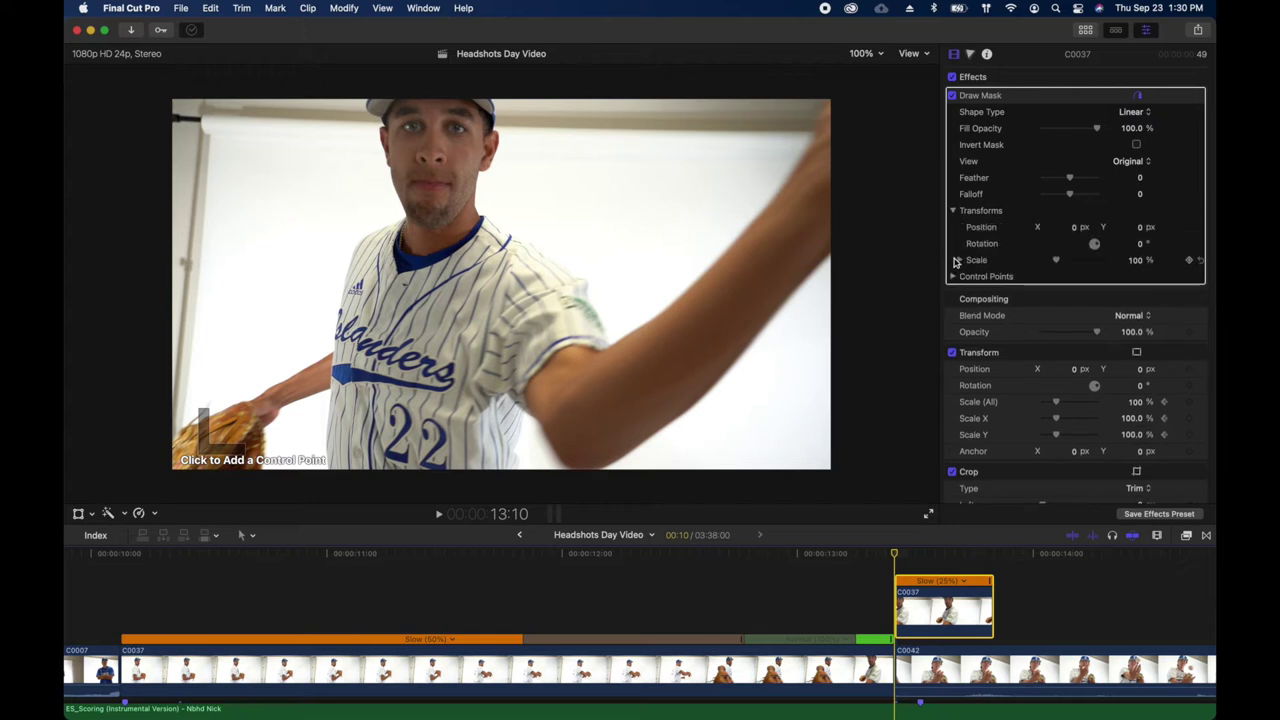
{"action": "left_click", "coordinate": [953, 277]}
Place mask points across the top, down past the frame's bottom, then close at the first point
{"action": "left_click", "coordinate": [916, 88]}
{"action": "left_click", "coordinate": [907, 89]}
{"action": "left_click", "coordinate": [892, 89]}
{"action": "left_click", "coordinate": [868, 88]}
{"action": "left_click", "coordinate": [851, 87]}
{"action": "left_click", "coordinate": [845, 181]}
{"action": "left_click", "coordinate": [846, 218]}
{"action": "left_click", "coordinate": [846, 282]}
{"action": "left_click", "coordinate": [846, 372]}
{"action": "left_click", "coordinate": [847, 430]}
{"action": "left_click", "coordinate": [850, 463]}
{"action": "left_click", "coordinate": [853, 488]}
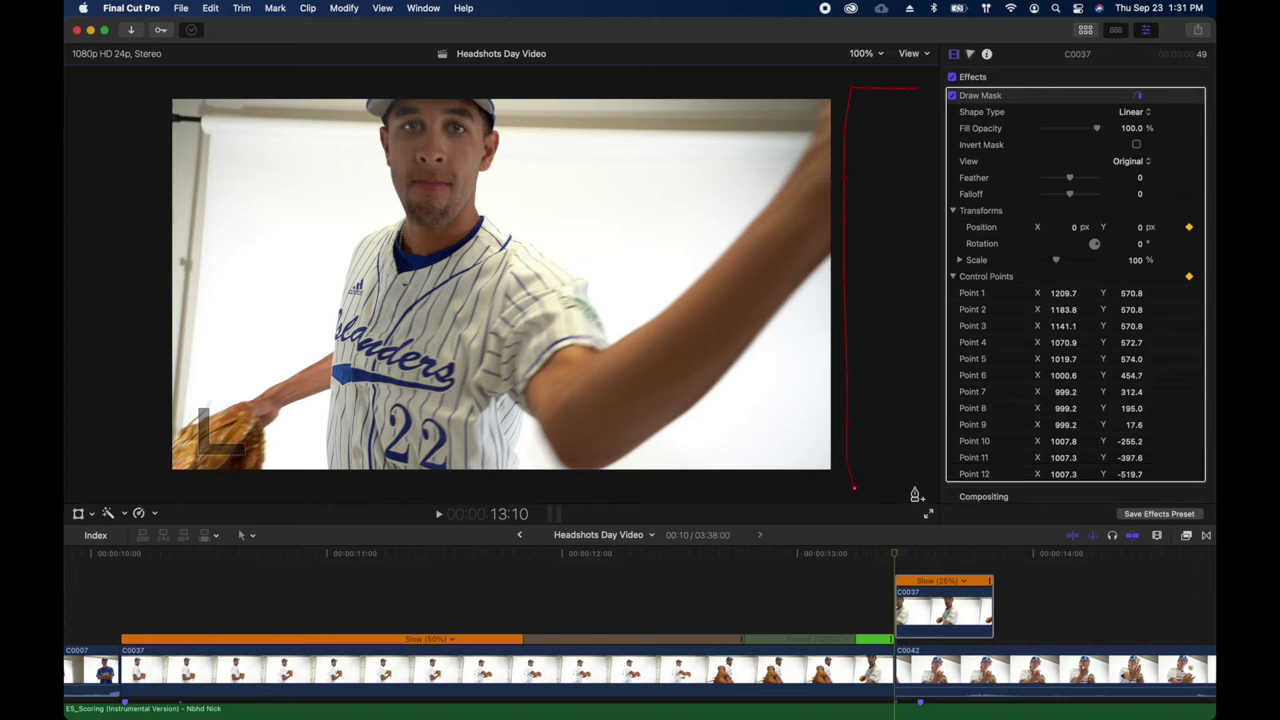
{"action": "left_click", "coordinate": [919, 489]}
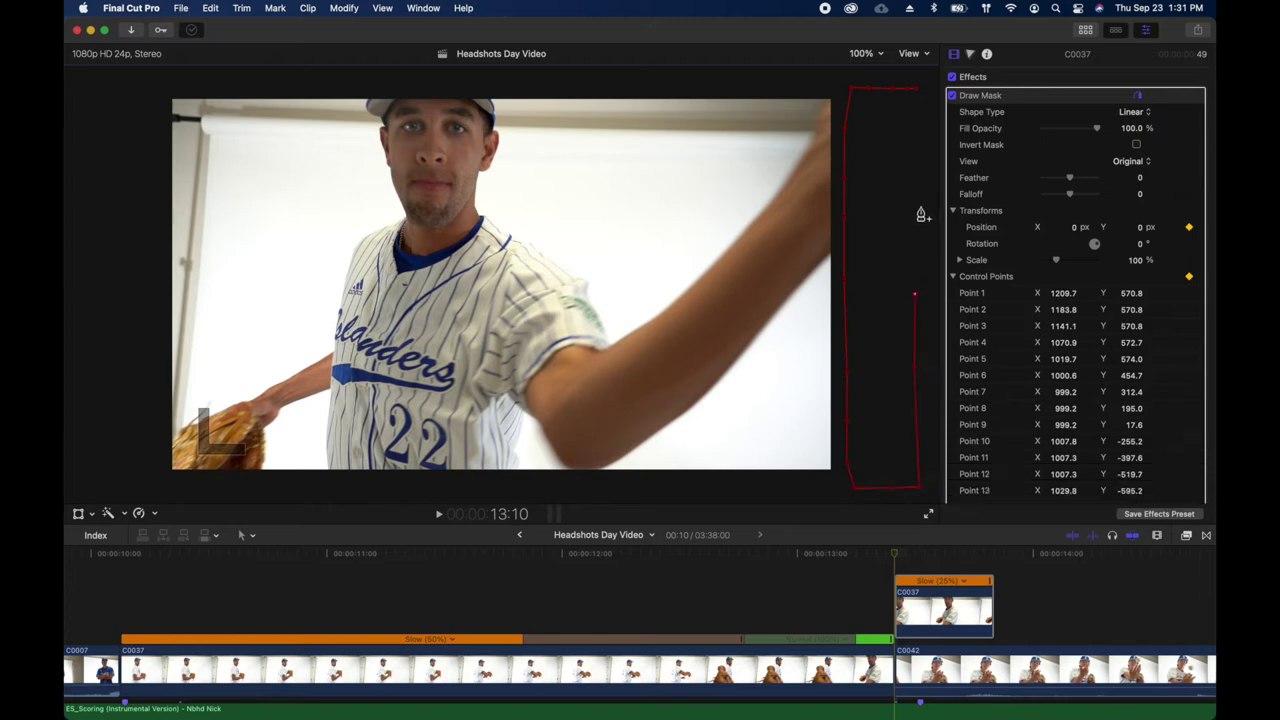
{"action": "left_click", "coordinate": [915, 91]}
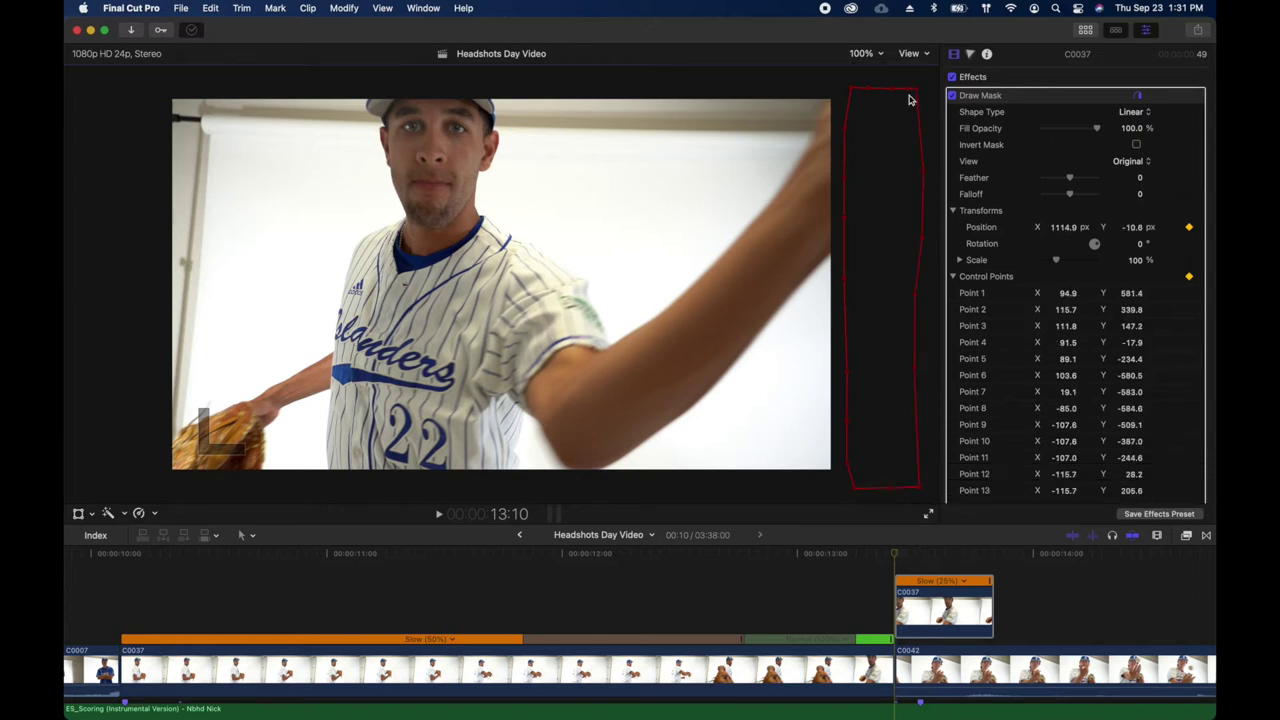
Shift the mask, then drag points 12 through 6 onto the forearm's edge and bottom
{"action": "left_click_drag", "start_coordinate": [871, 223], "coordinate": [853, 241]}
{"action": "left_click_drag", "start_coordinate": [853, 290], "coordinate": [798, 290]}
{"action": "left_click_drag", "start_coordinate": [855, 382], "coordinate": [738, 362]}
{"action": "left_click_drag", "start_coordinate": [851, 431], "coordinate": [704, 399]}
{"action": "left_click_drag", "start_coordinate": [851, 472], "coordinate": [659, 433]}
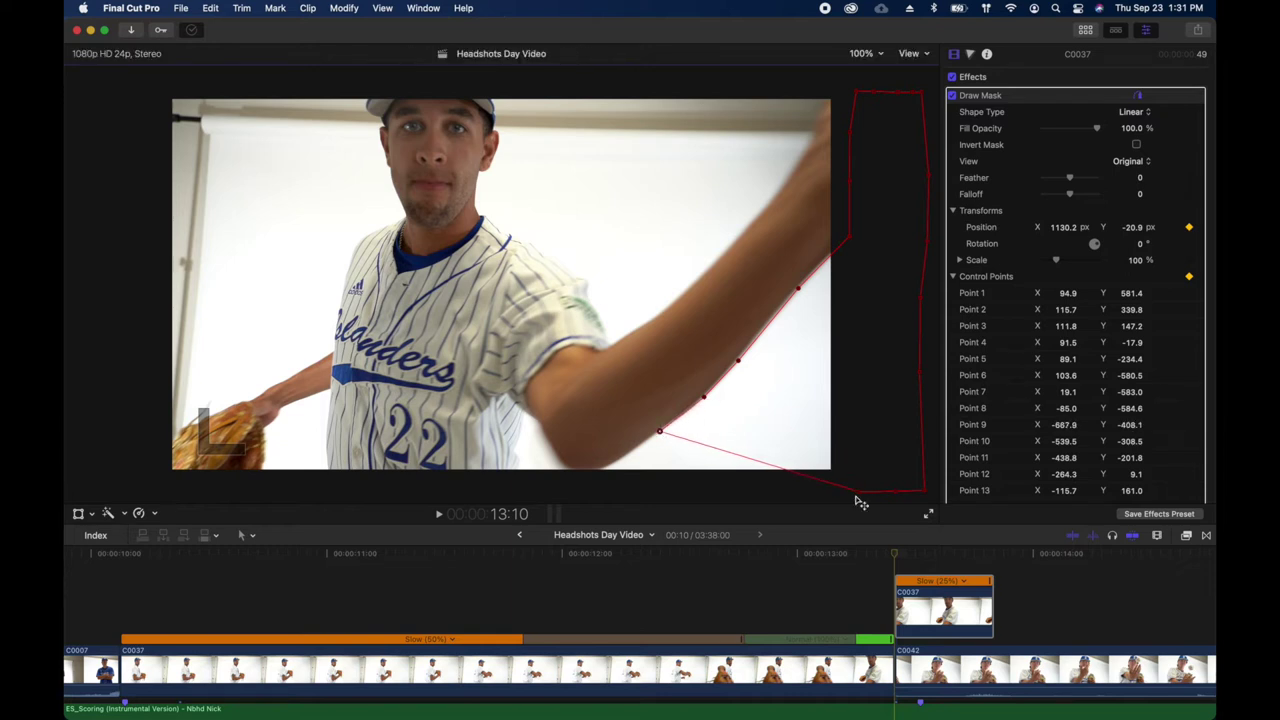
{"action": "left_click_drag", "start_coordinate": [860, 500], "coordinate": [616, 464]}
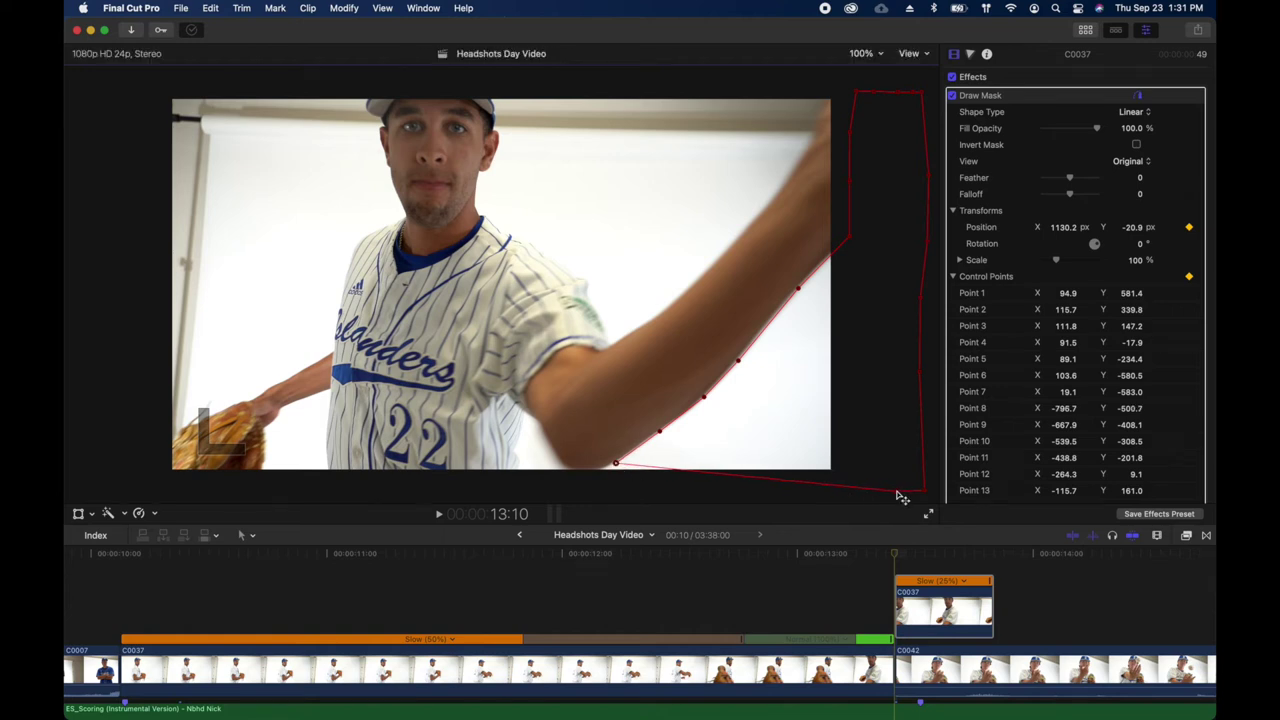
{"action": "left_click_drag", "start_coordinate": [900, 496], "coordinate": [563, 489]}
{"action": "left_click_drag", "start_coordinate": [927, 491], "coordinate": [850, 485]}
Lower point 5 and fine-tune points 10, 12 and 13 along the arm
{"action": "left_click_drag", "start_coordinate": [925, 378], "coordinate": [912, 430]}
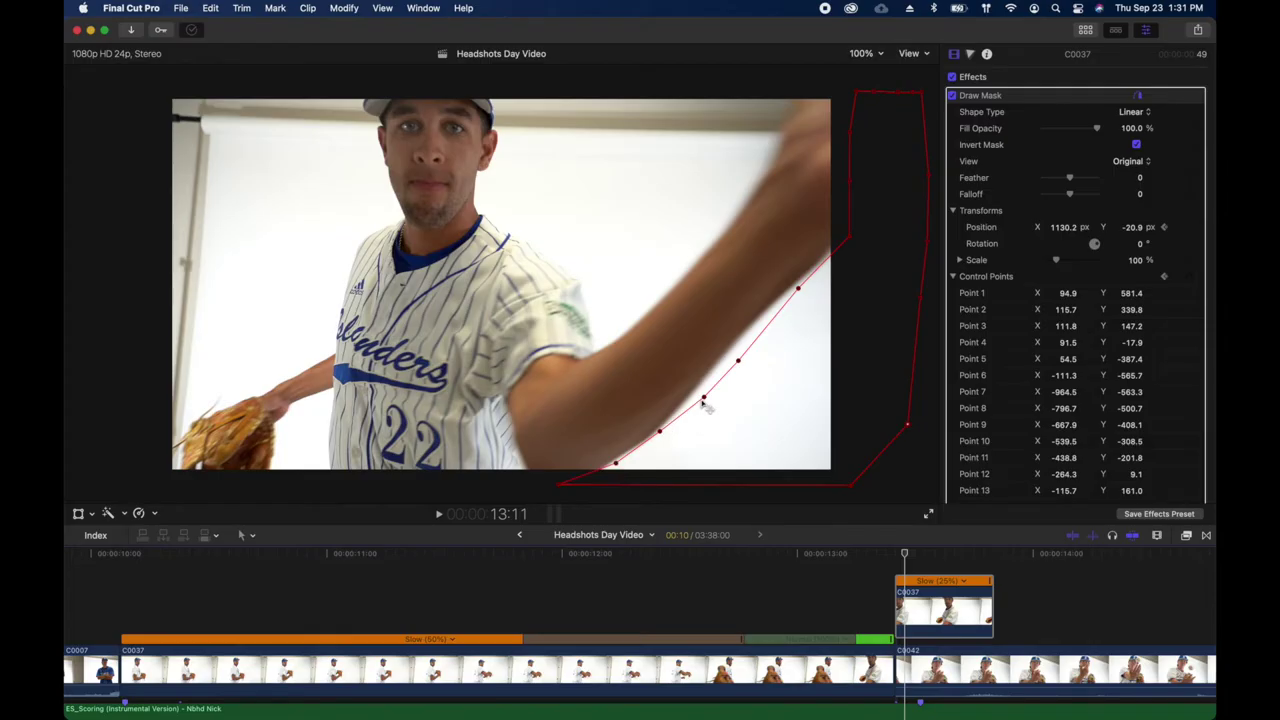
{"action": "left_click_drag", "start_coordinate": [706, 403], "coordinate": [733, 346]}
{"action": "left_click_drag", "start_coordinate": [795, 297], "coordinate": [789, 292]}
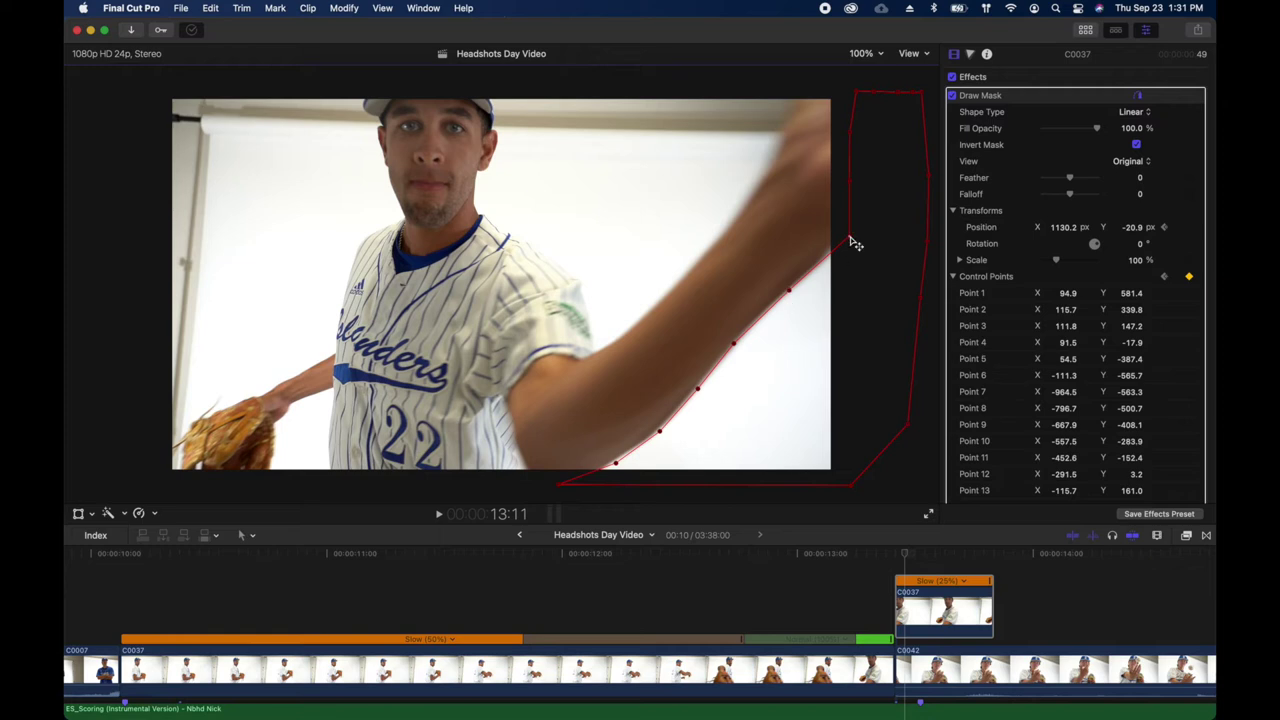
{"action": "left_click_drag", "start_coordinate": [855, 244], "coordinate": [855, 241]}
One frame later, realign points 10, 12, 13 and the upper point with the arm
{"action": "key", "text": "Right"}
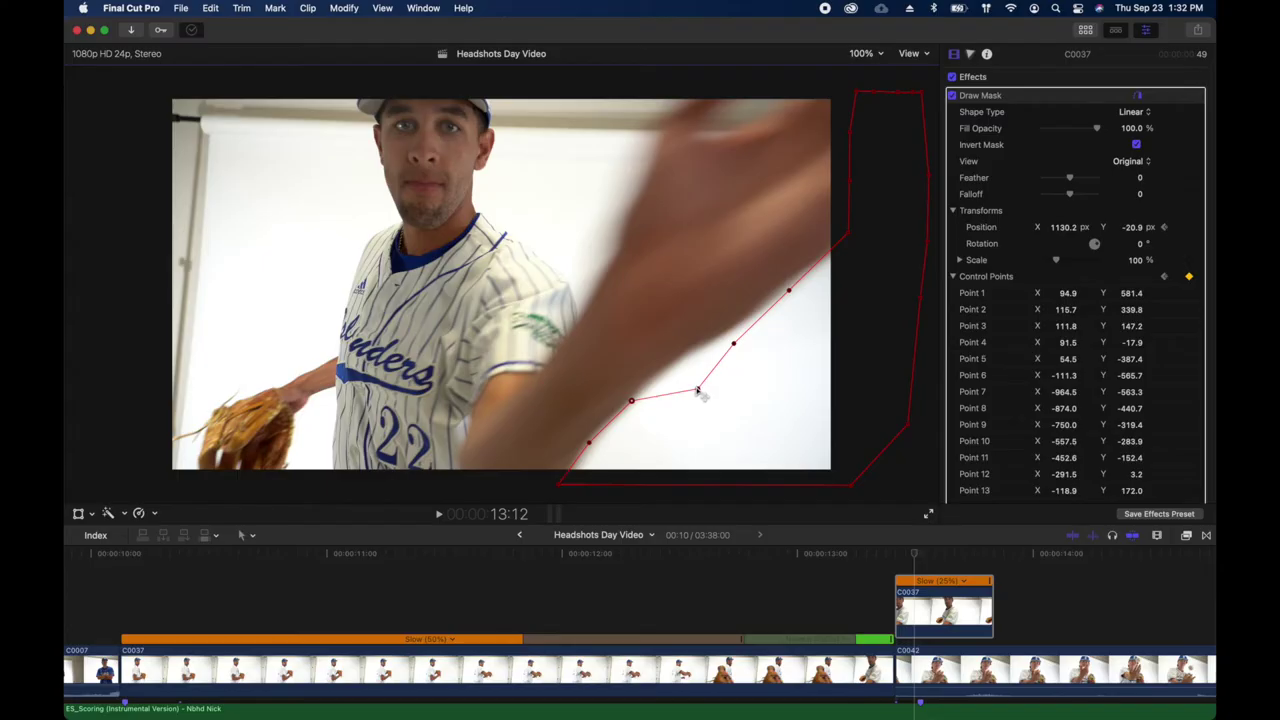
{"action": "left_click_drag", "start_coordinate": [698, 390], "coordinate": [728, 331]}
{"action": "left_click_drag", "start_coordinate": [790, 297], "coordinate": [770, 301]}
{"action": "left_click_drag", "start_coordinate": [848, 238], "coordinate": [803, 272]}
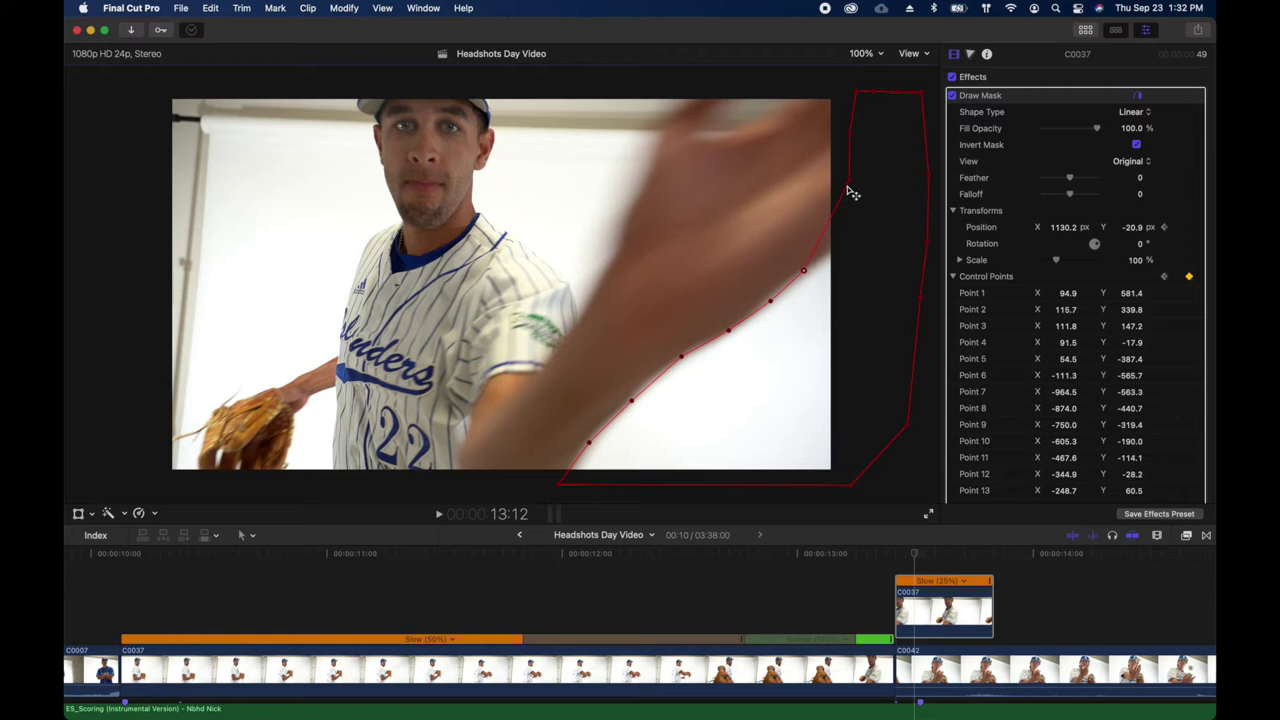
{"action": "left_click_drag", "start_coordinate": [851, 191], "coordinate": [870, 225]}
On the next frame, shift the mask left and refit its points, ending at X 418.9, Y -23.8
{"action": "key", "text": "space"}
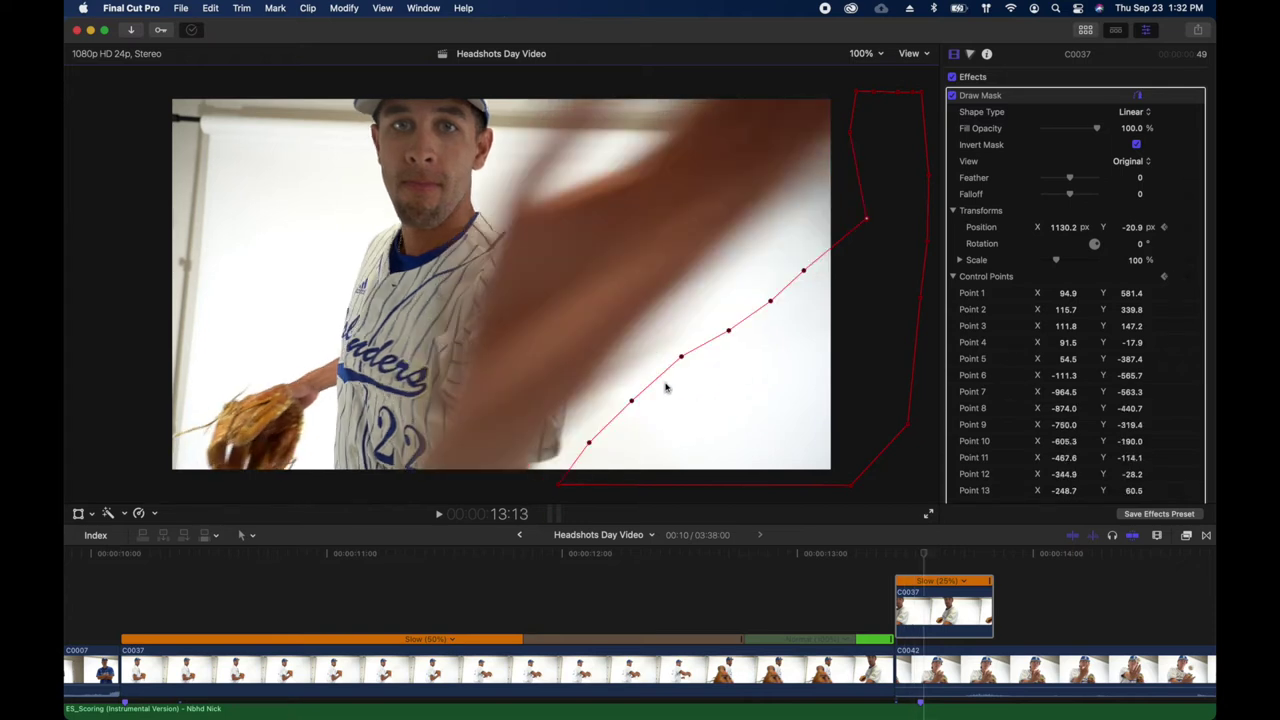
{"action": "left_click_drag", "start_coordinate": [653, 393], "coordinate": [620, 393]}
{"action": "mouse_move", "coordinate": [541, 471]}
{"action": "left_mouse_down"}
{"action": "mouse_move", "coordinate": [571, 449]}
{"action": "mouse_move", "coordinate": [531, 436]}
{"action": "mouse_move", "coordinate": [559, 443]}
{"action": "left_mouse_up"}
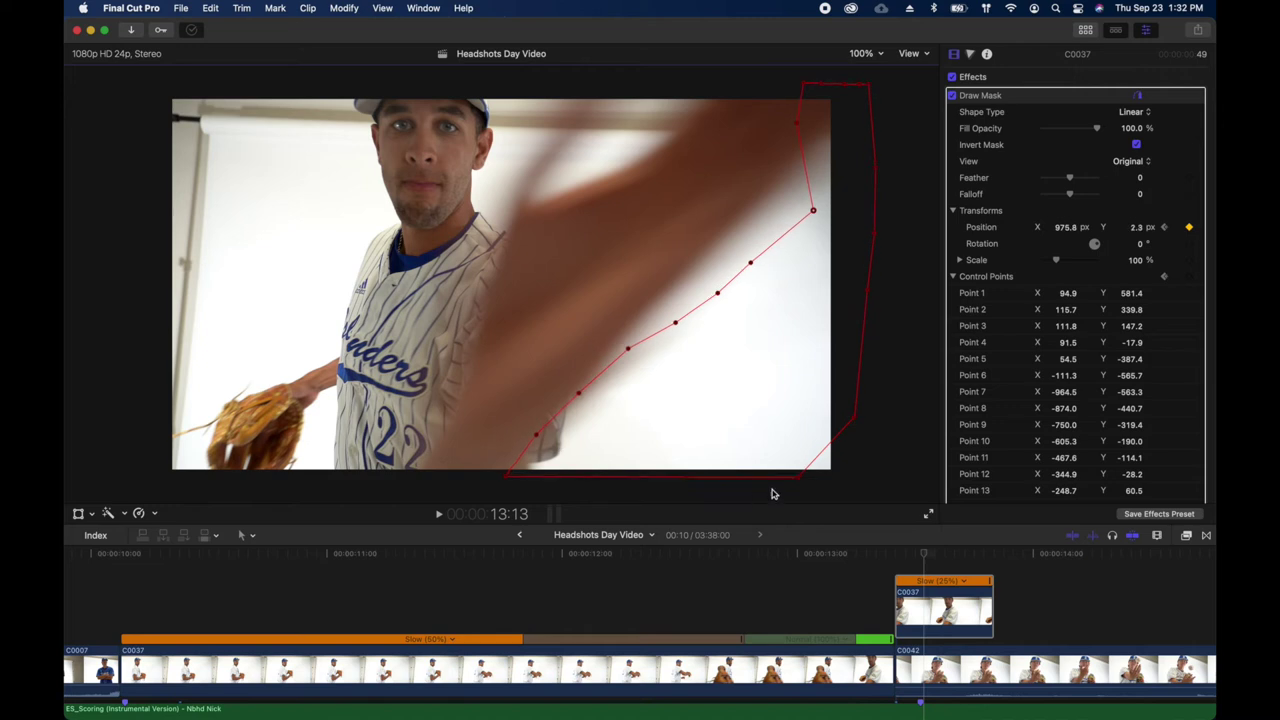
{"action": "left_click_drag", "start_coordinate": [801, 478], "coordinate": [916, 422]}
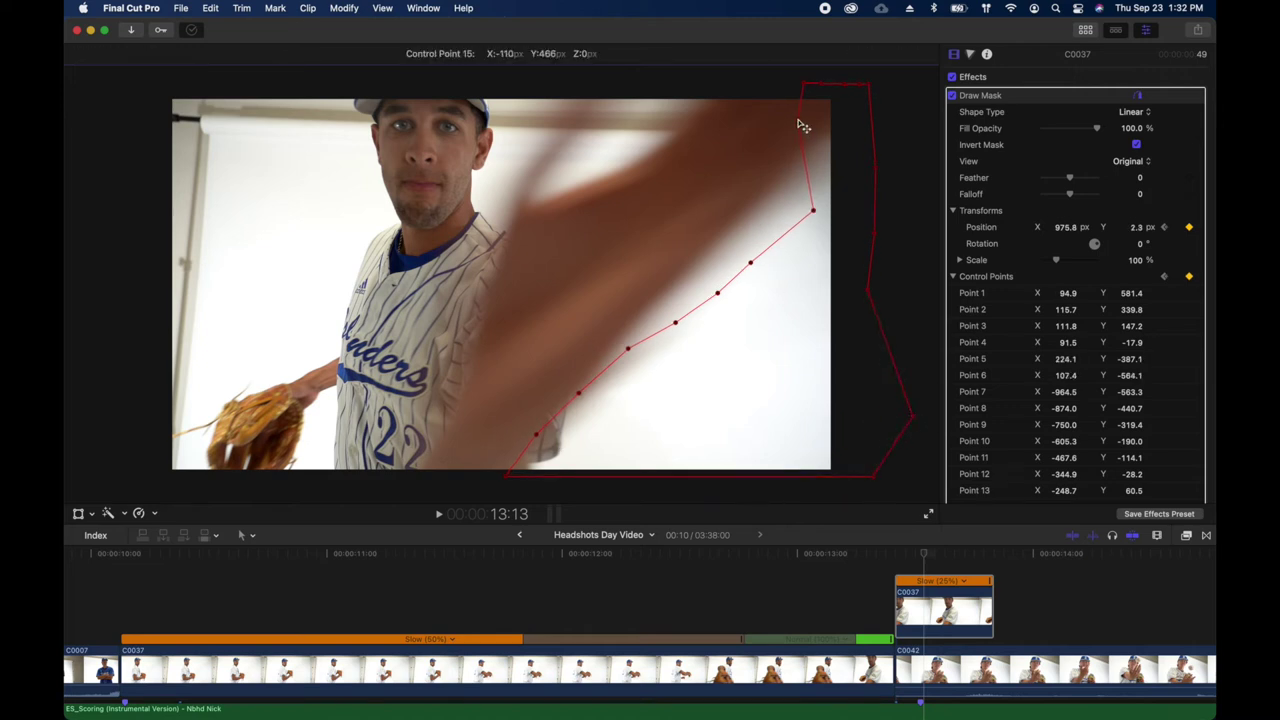
{"action": "left_click_drag", "start_coordinate": [803, 116], "coordinate": [842, 102]}
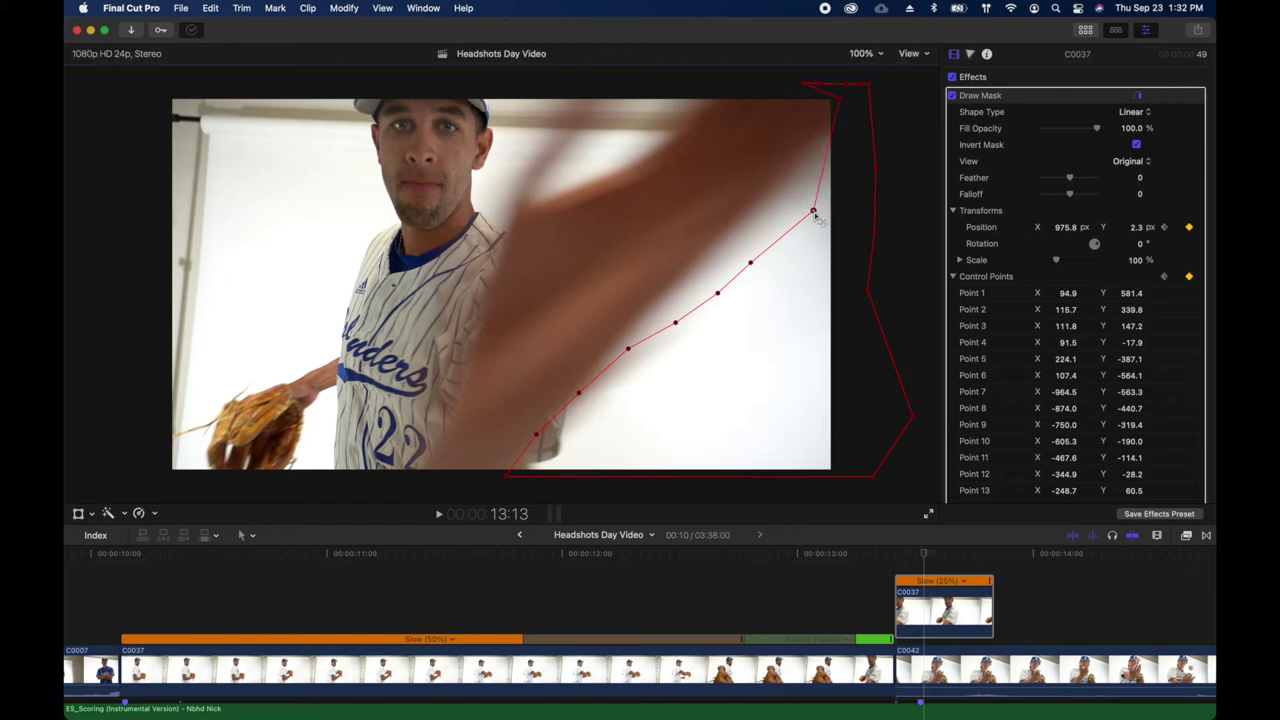
{"action": "left_click_drag", "start_coordinate": [813, 213], "coordinate": [780, 188]}
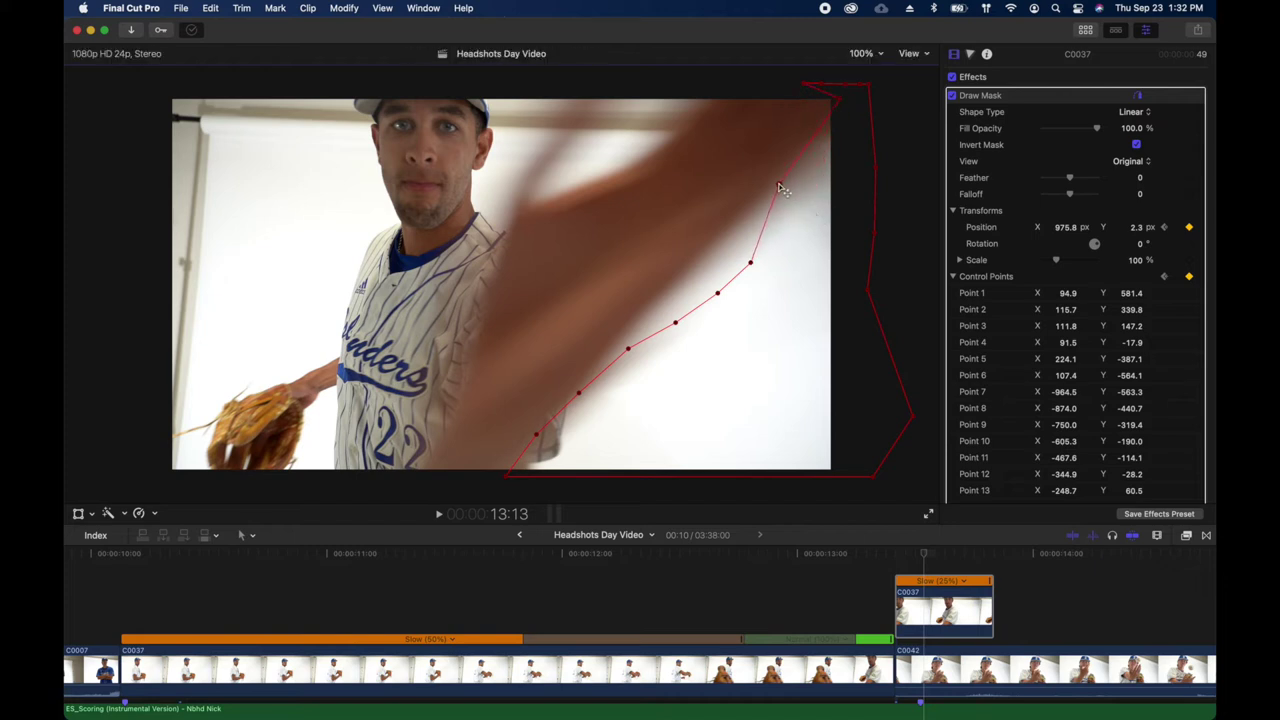
{"action": "left_click", "coordinate": [847, 106]}
{"action": "left_click_drag", "start_coordinate": [751, 266], "coordinate": [530, 443]}
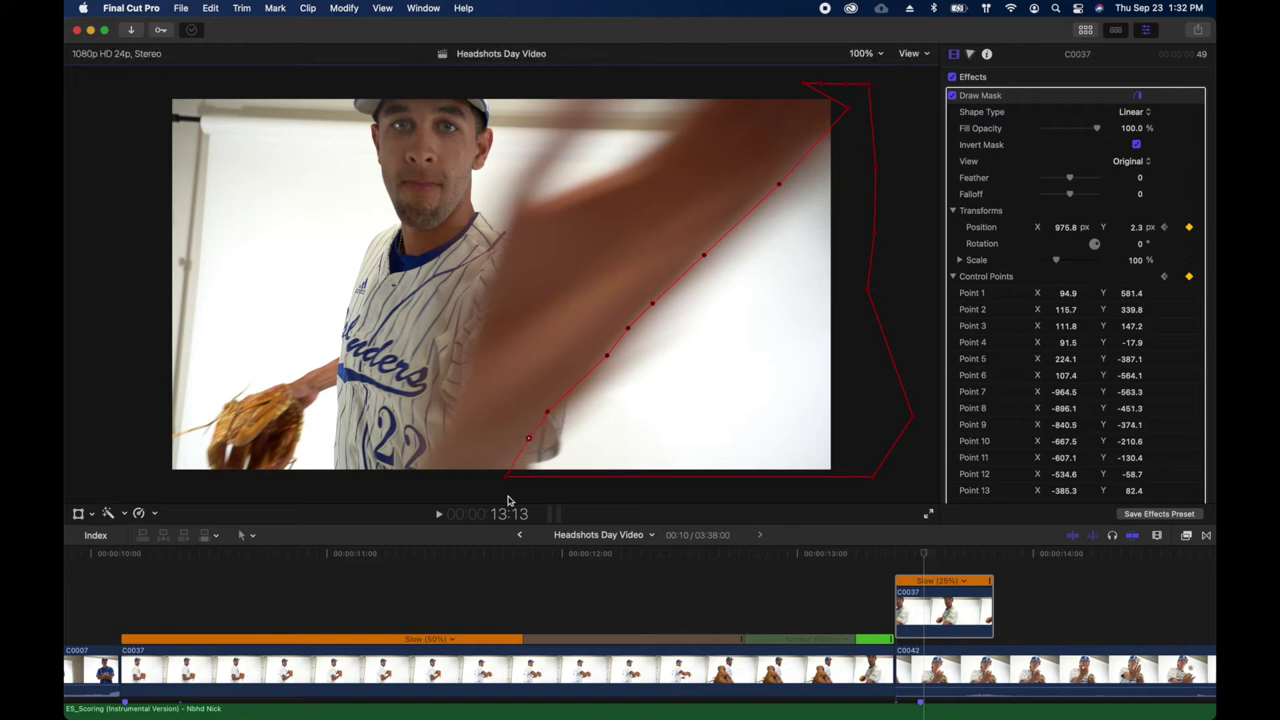
{"action": "left_click_drag", "start_coordinate": [786, 188], "coordinate": [789, 181]}
{"action": "left_click", "coordinate": [704, 247]}
Step one frame forward, move the mask left and refit points 9, 10 and 15
{"action": "key", "text": "Right"}
{"action": "left_click_drag", "start_coordinate": [755, 350], "coordinate": [552, 358]}
{"action": "left_click_drag", "start_coordinate": [361, 421], "coordinate": [367, 411]}
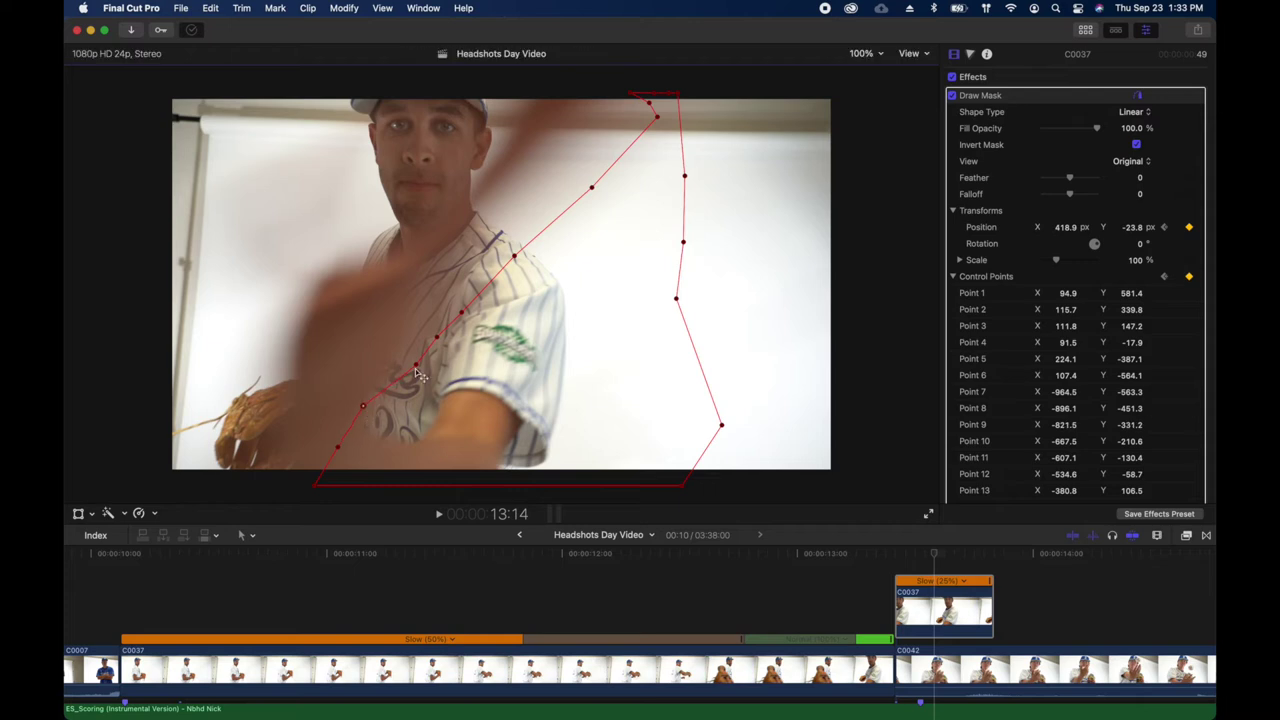
{"action": "left_click_drag", "start_coordinate": [420, 373], "coordinate": [503, 180]}
{"action": "left_click_drag", "start_coordinate": [590, 187], "coordinate": [543, 127]}
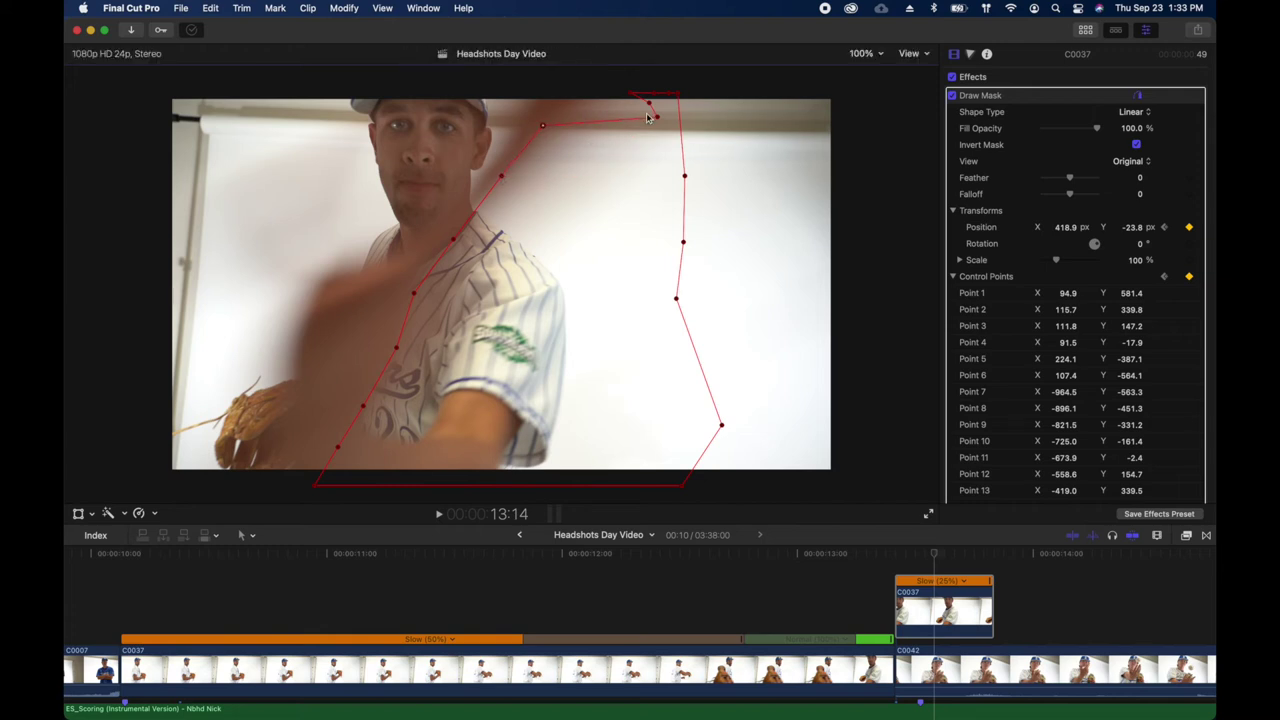
{"action": "left_click_drag", "start_coordinate": [658, 118], "coordinate": [610, 92]}
Push mask points 1 through 5 out to the right edge and lower-right corner
{"action": "left_click_drag", "start_coordinate": [679, 98], "coordinate": [873, 93]}
{"action": "left_click_drag", "start_coordinate": [684, 177], "coordinate": [877, 213]}
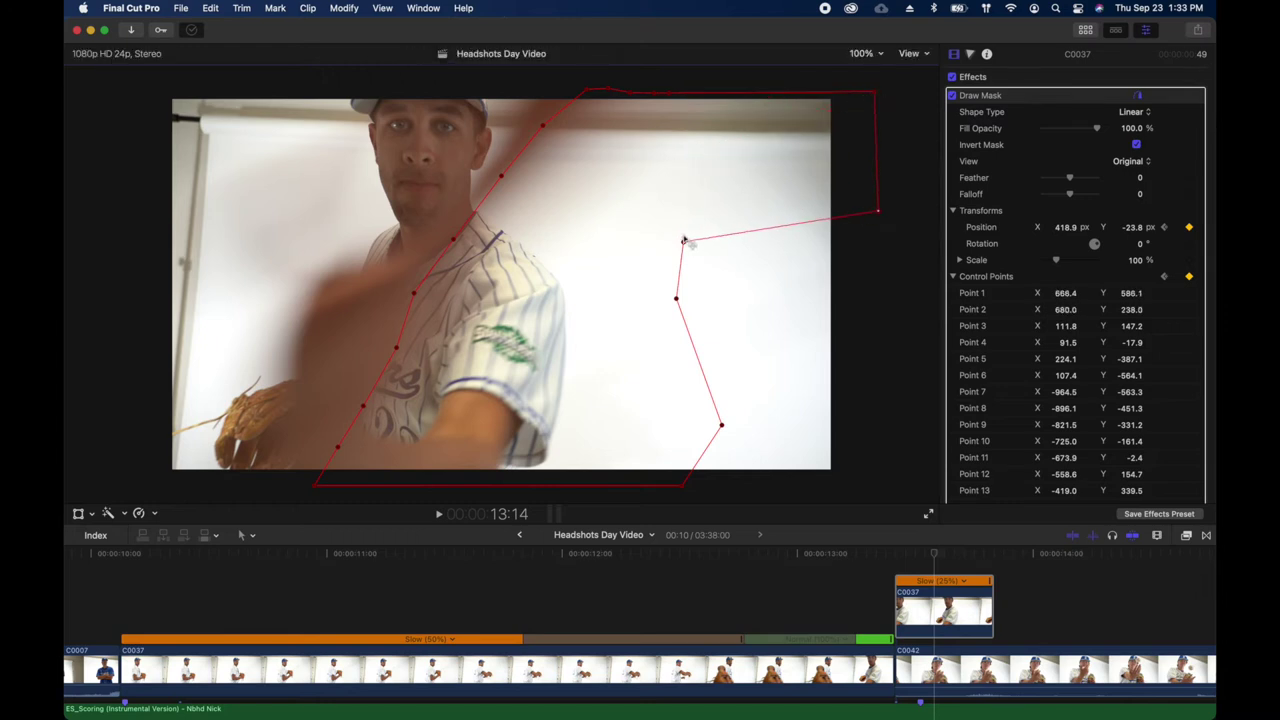
{"action": "left_click_drag", "start_coordinate": [683, 241], "coordinate": [879, 300]}
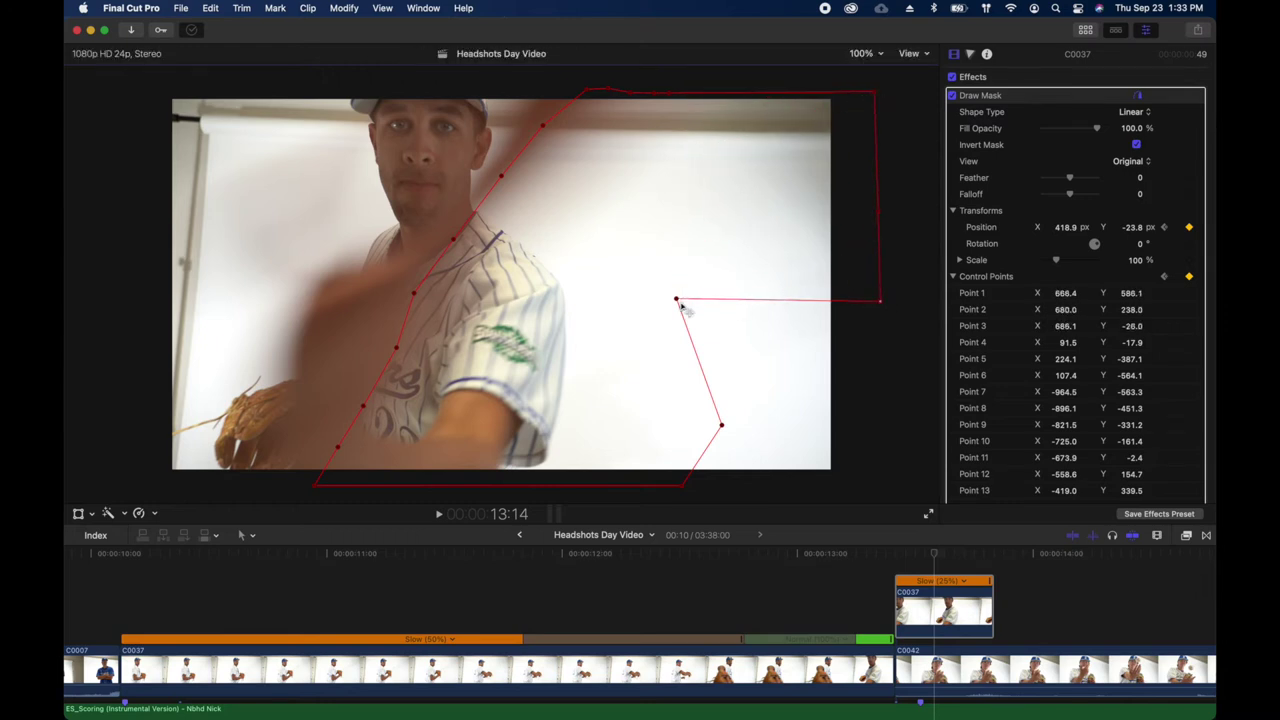
{"action": "left_click_drag", "start_coordinate": [677, 300], "coordinate": [888, 406]}
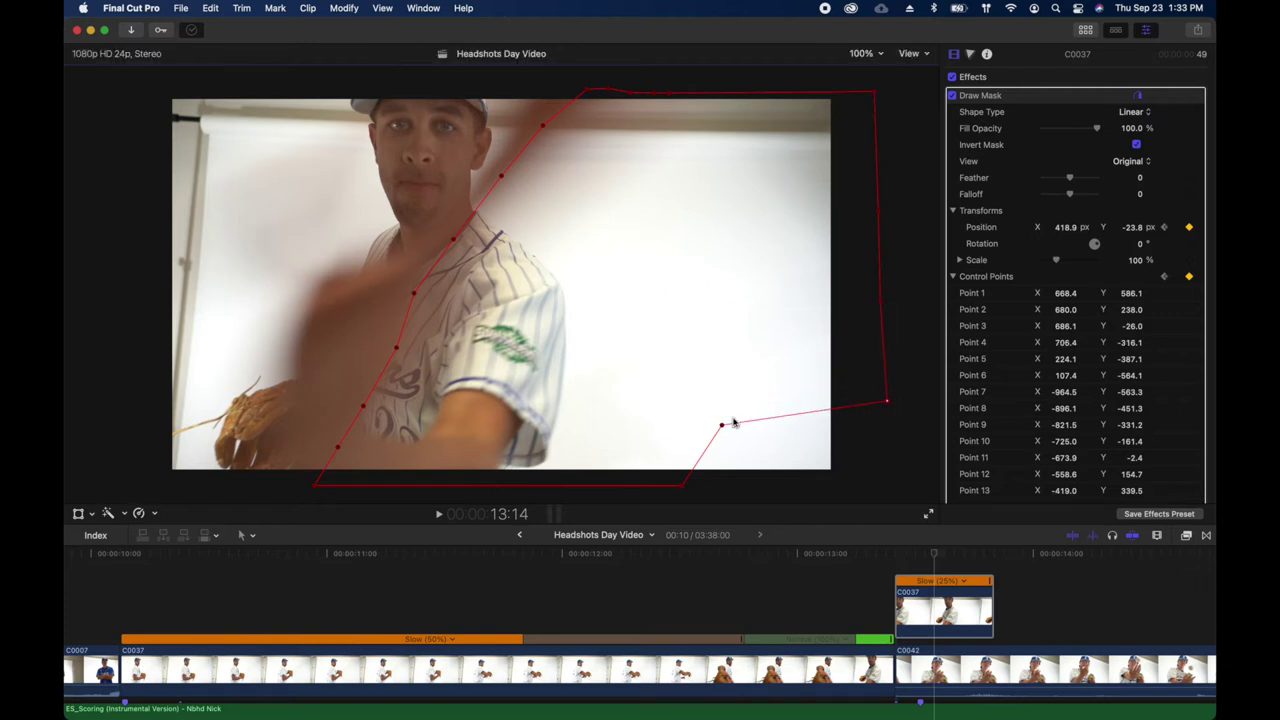
{"action": "left_click_drag", "start_coordinate": [722, 427], "coordinate": [898, 486]}
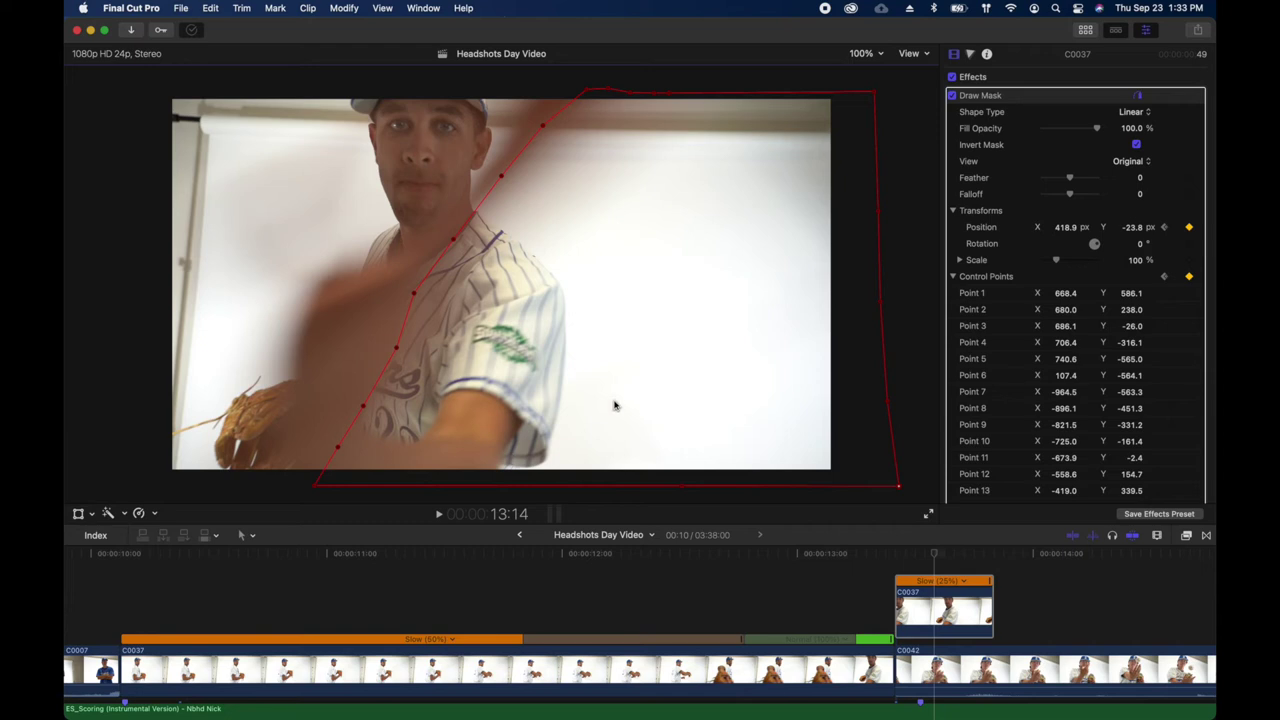
On the next frame, pull mask points to the top-left corner and left edge
{"action": "key", "text": "space"}
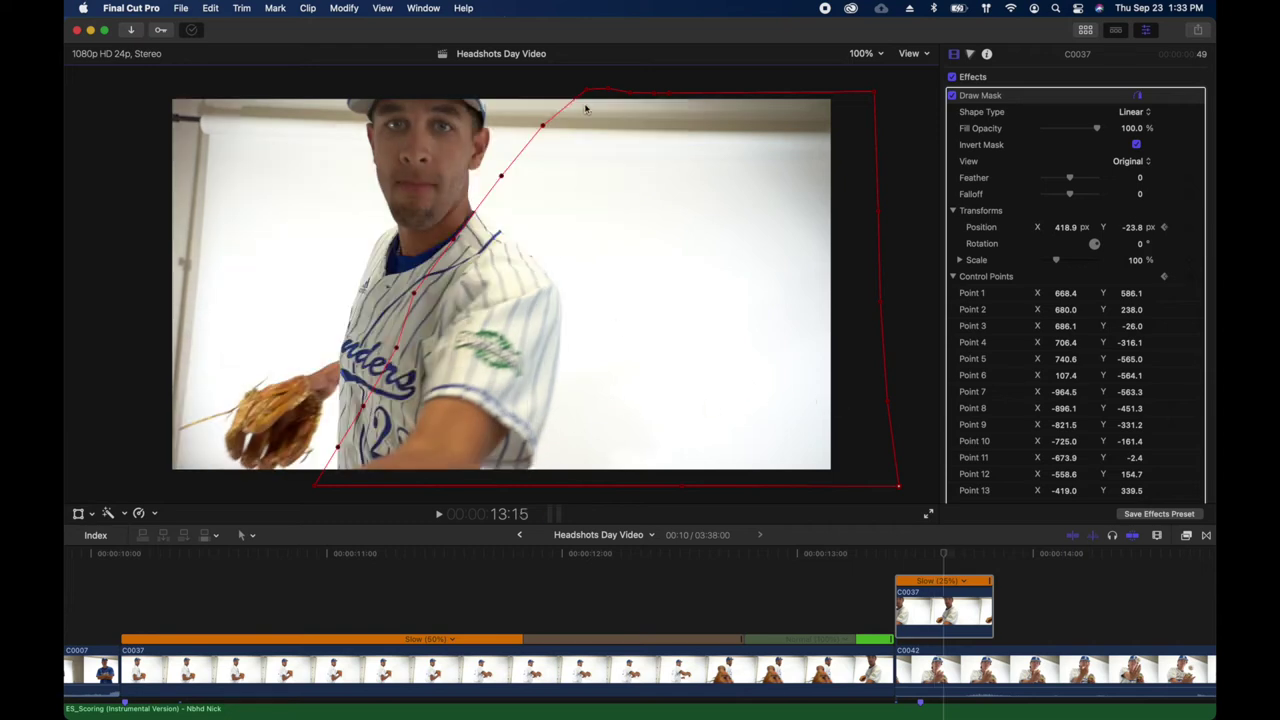
{"action": "left_click_drag", "start_coordinate": [543, 128], "coordinate": [140, 91]}
{"action": "left_click_drag", "start_coordinate": [503, 180], "coordinate": [150, 222]}
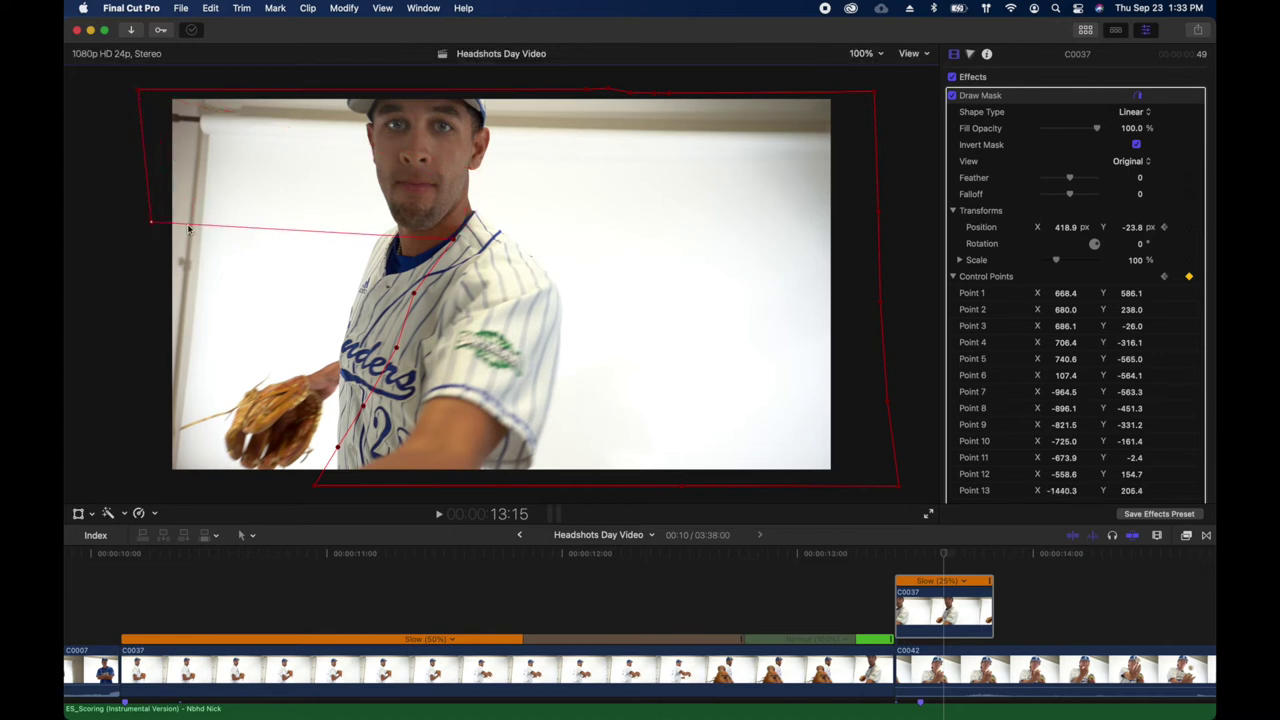
Show the composite view and move points 12 through 8 to the left and bottom edges
{"action": "left_click", "coordinate": [1130, 161]}
{"action": "left_click", "coordinate": [1127, 176]}
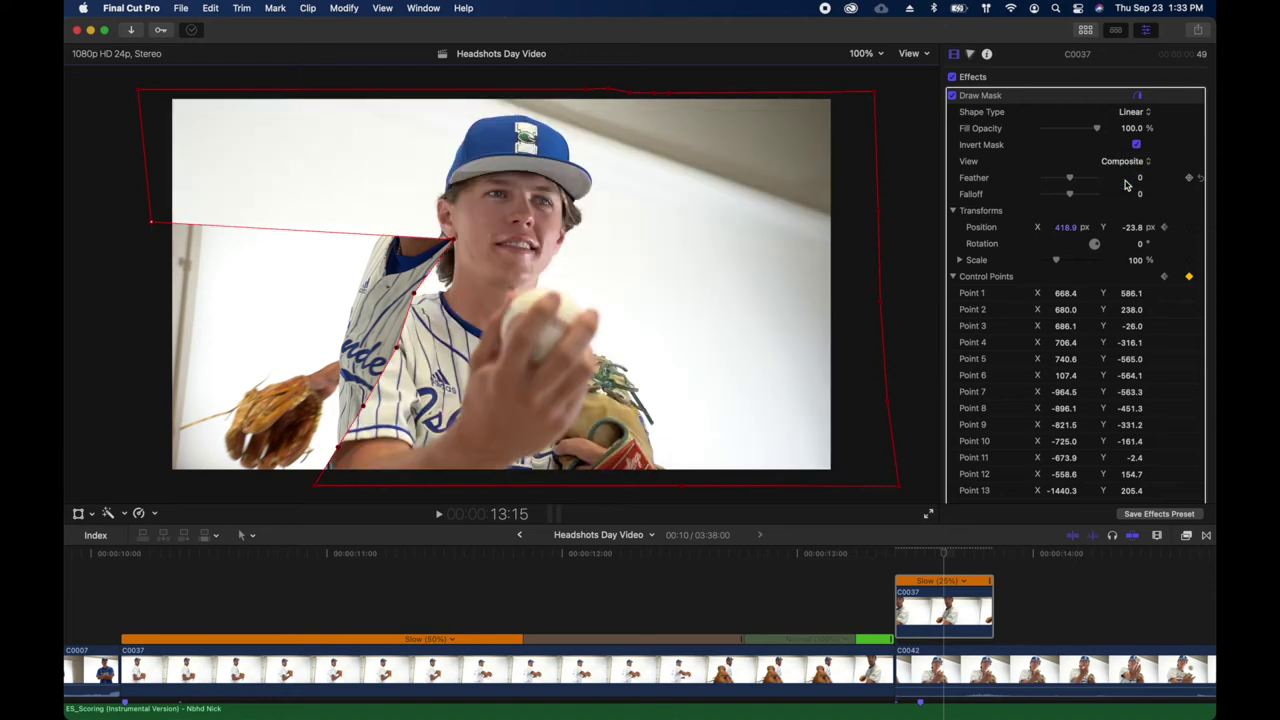
{"action": "left_click_drag", "start_coordinate": [465, 244], "coordinate": [138, 348]}
{"action": "left_click_drag", "start_coordinate": [413, 296], "coordinate": [134, 399]}
{"action": "left_click_drag", "start_coordinate": [401, 351], "coordinate": [128, 479]}
{"action": "left_click_drag", "start_coordinate": [364, 411], "coordinate": [251, 482]}
{"action": "left_click_drag", "start_coordinate": [340, 453], "coordinate": [487, 497]}
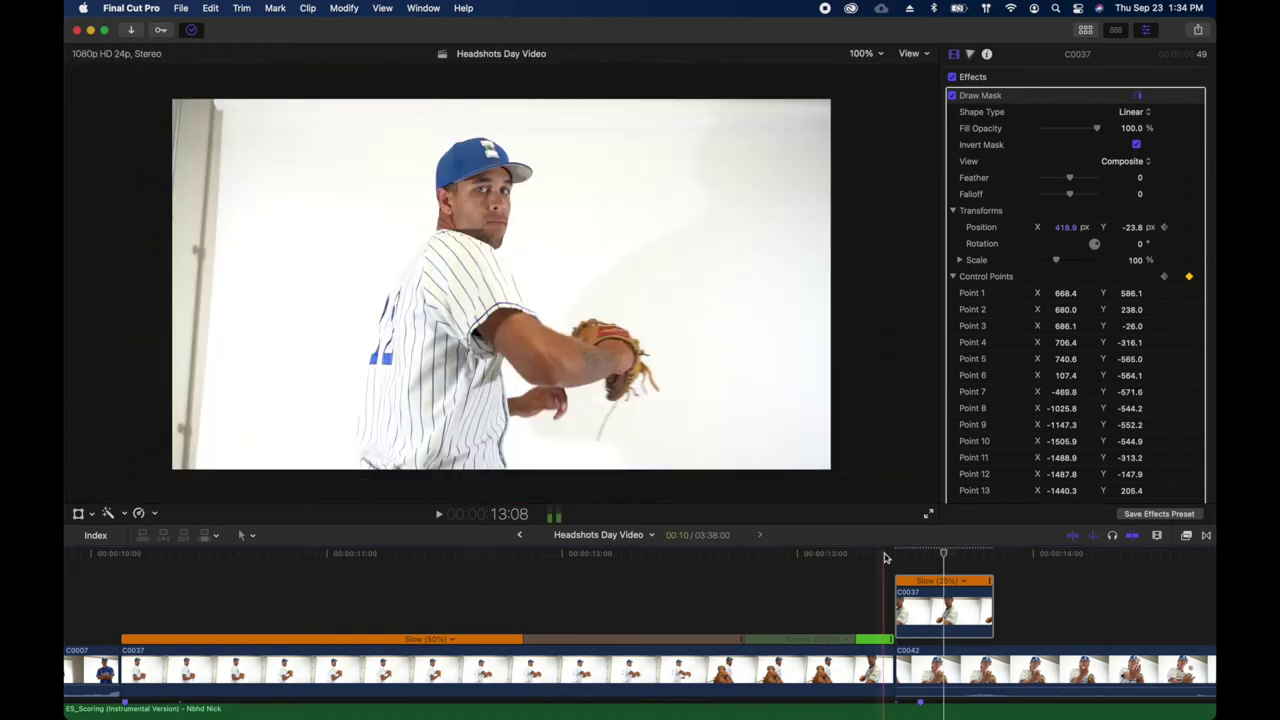
Return to the swipe start and pull the right-edge point outward past the arm
{"action": "left_click", "coordinate": [895, 556]}
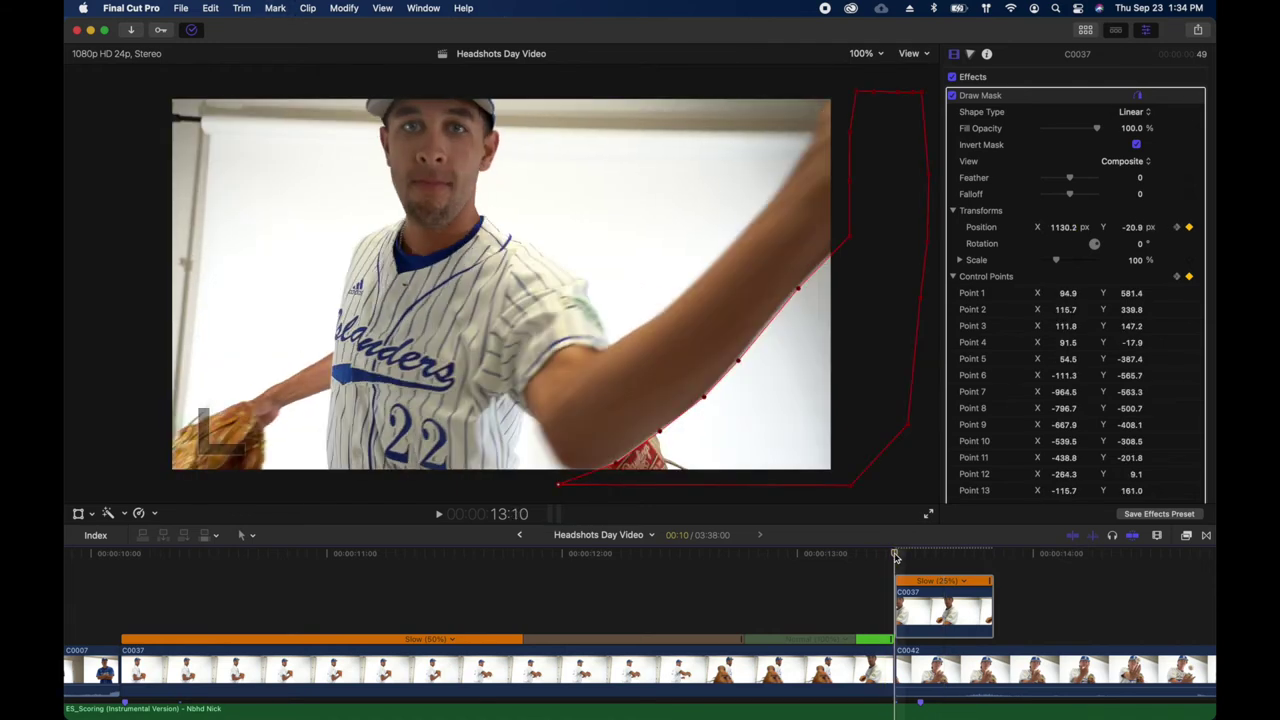
{"action": "key", "text": "Right"}
{"action": "key", "text": "Right"}
{"action": "key", "text": "Right"}
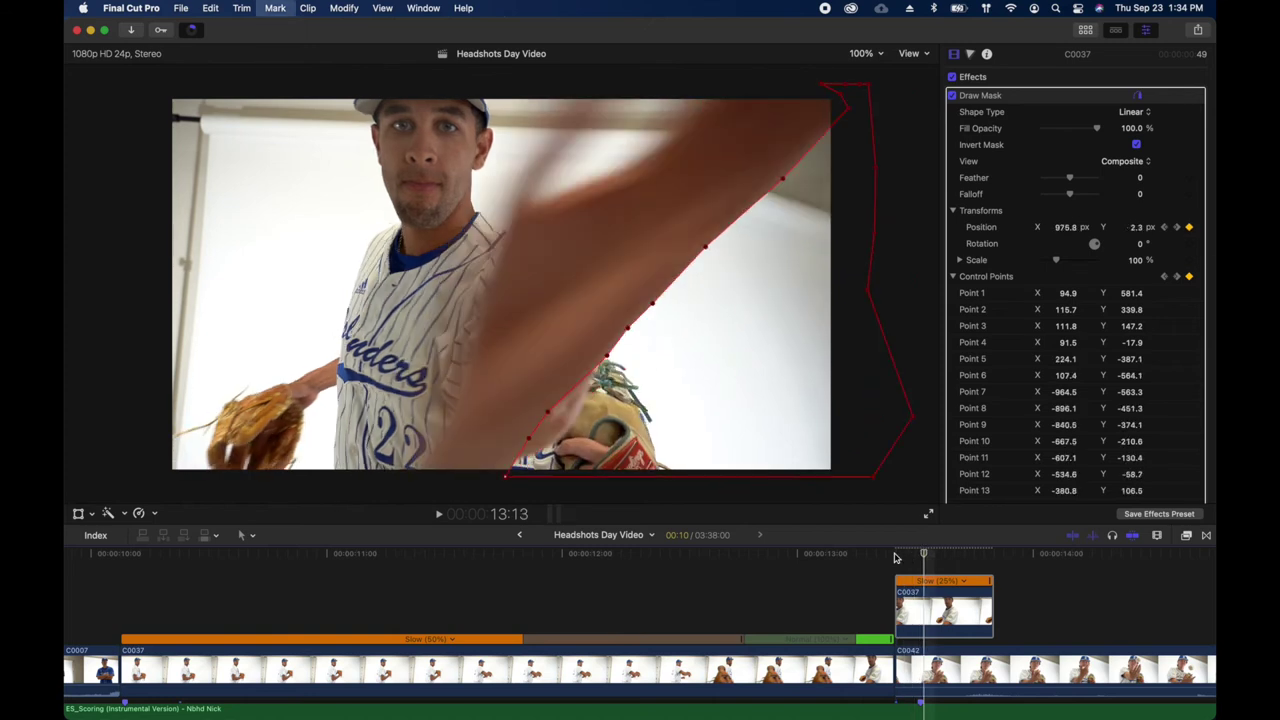
{"action": "key", "text": "Left"}
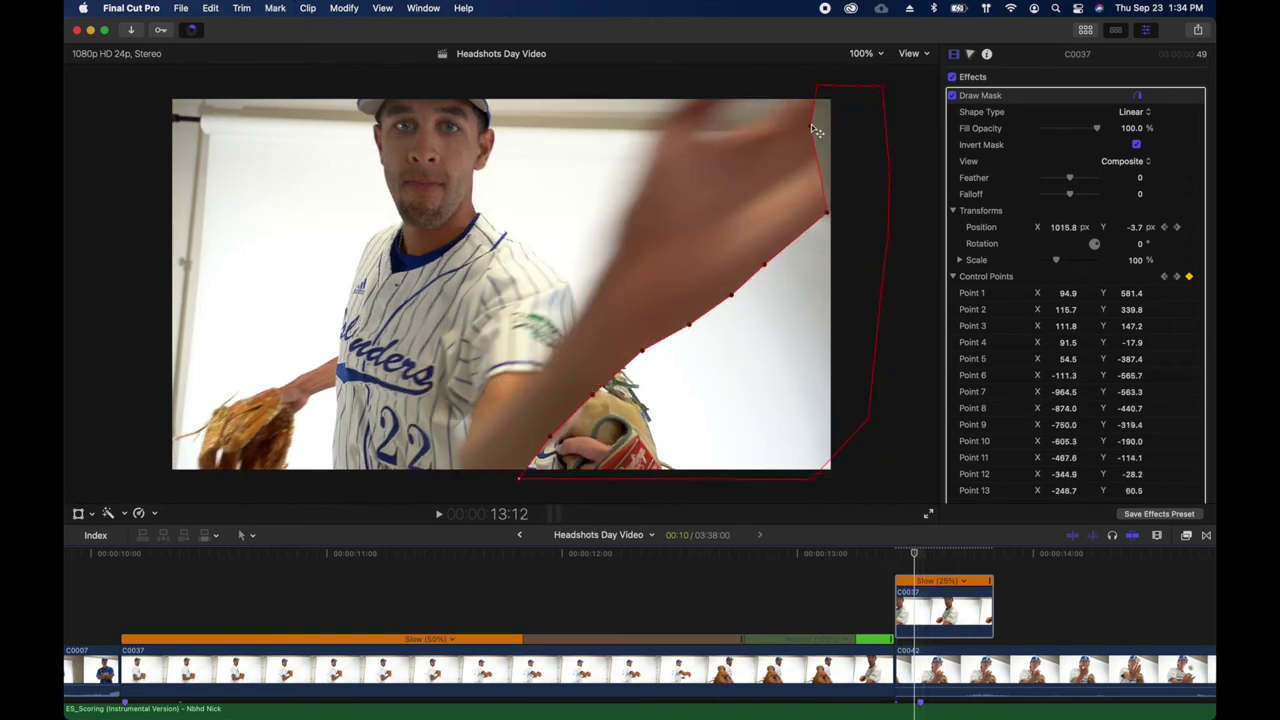
{"action": "left_click_drag", "start_coordinate": [818, 131], "coordinate": [864, 117]}
Step through the neighbouring frames to check the mask, ending back at 13:10
{"action": "key", "text": "Left"}
{"action": "key", "text": "Left"}
{"action": "key", "text": "Left"}
{"action": "key", "text": "Right"}
{"action": "key", "text": "Right"}
{"action": "key", "text": "Right"}
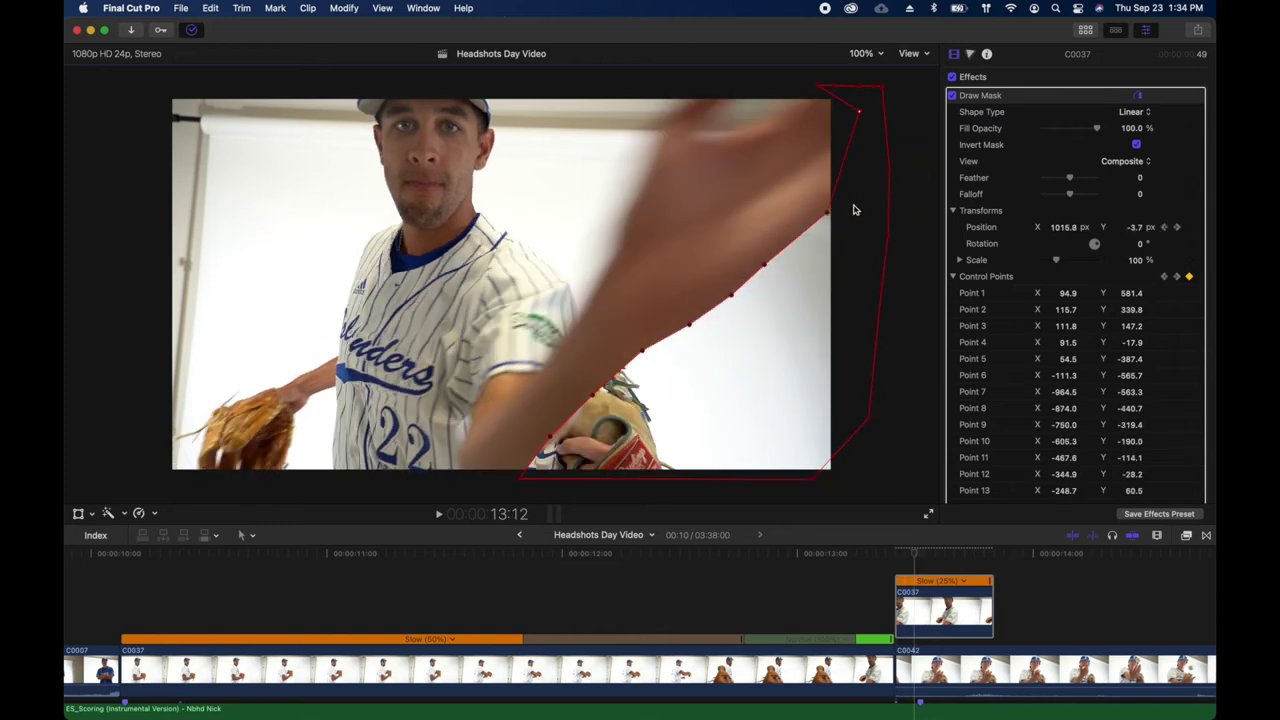
{"action": "key", "text": "Right"}
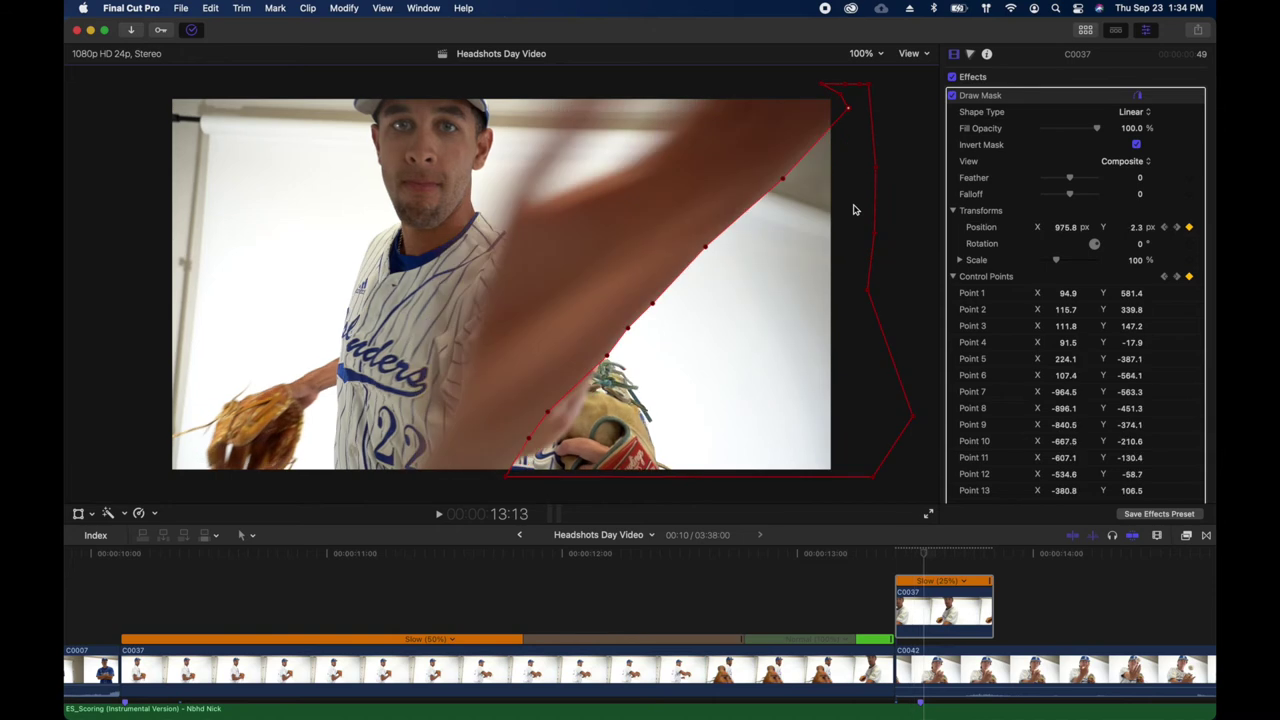
{"action": "key", "text": "Right"}
{"action": "key", "text": "Right"}
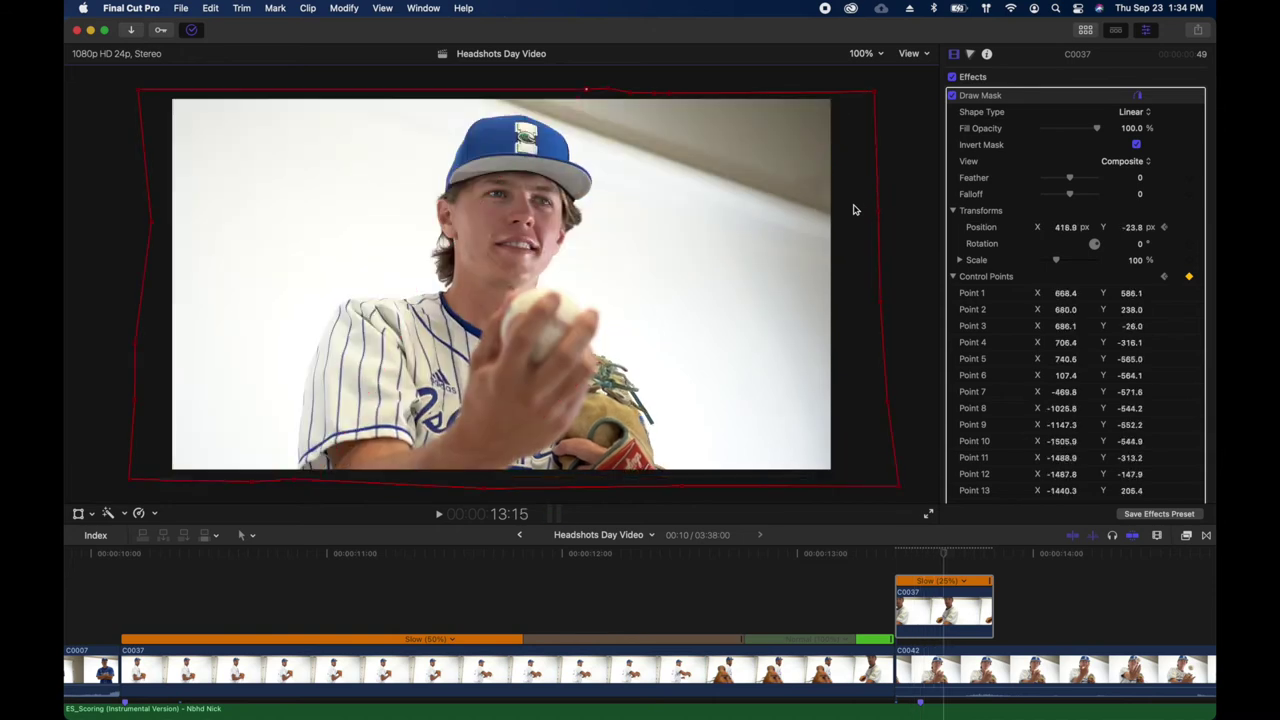
{"action": "key", "text": "Right"}
{"action": "key", "text": "Right"}
{"action": "key", "text": "Right"}
{"action": "key", "text": "Right"}
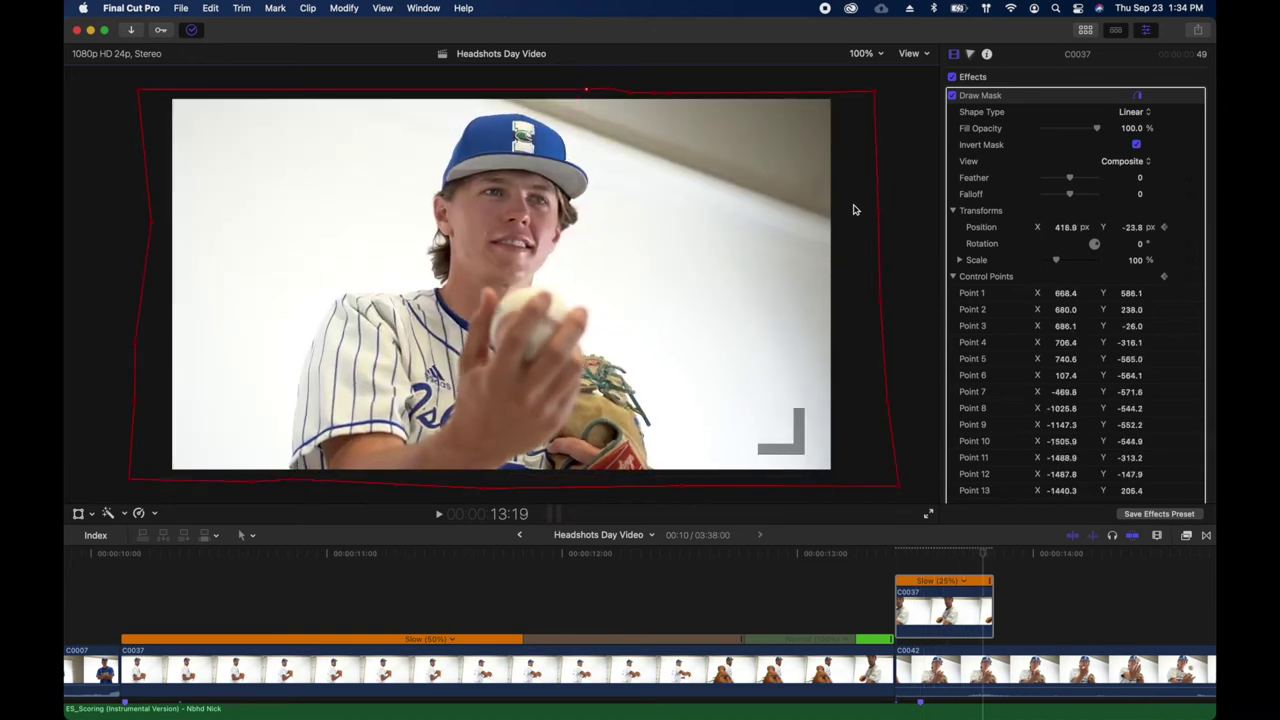
{"action": "key", "text": "Left"}
{"action": "key", "text": "Left"}
{"action": "key", "text": "Left"}
{"action": "key", "text": "Left"}
{"action": "key", "text": "Left"}
{"action": "key", "text": "Left"}
{"action": "key", "text": "Left"}
{"action": "key", "text": "Left"}
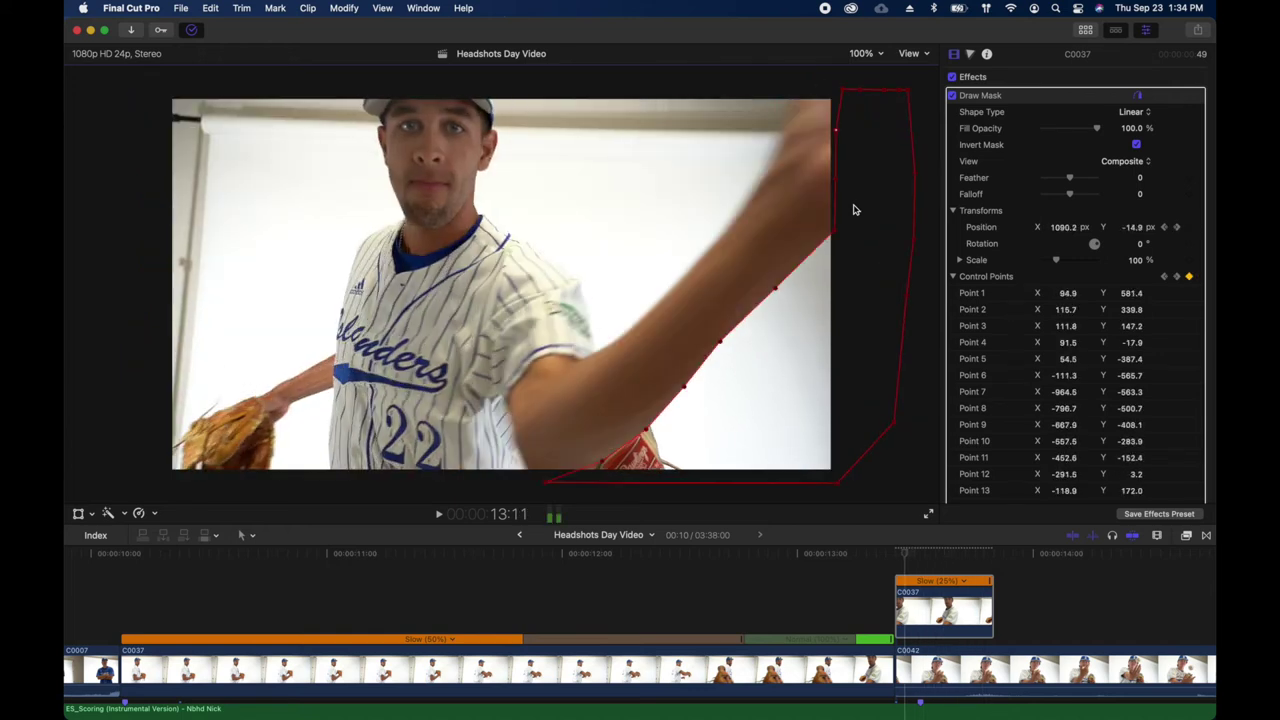
{"action": "key", "text": "Left"}
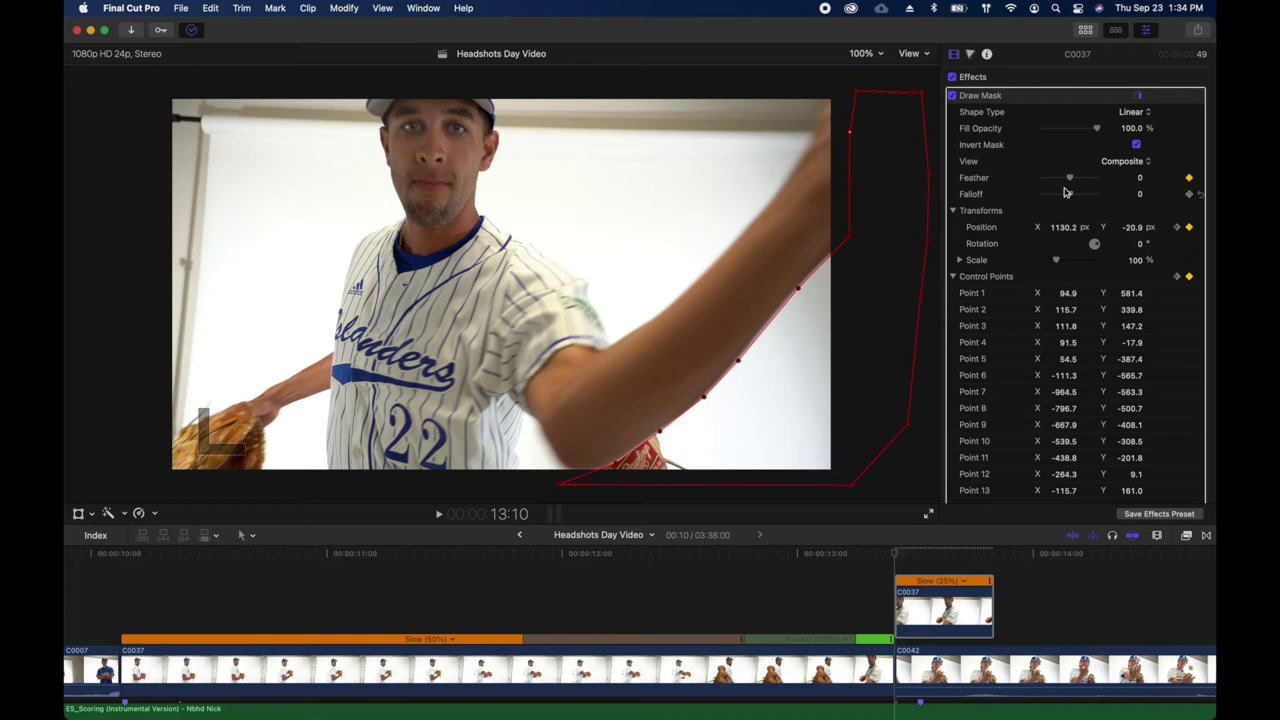
Set Falloff to 100 and raise Feather, keyframing it at 13:14
{"action": "mouse_move", "coordinate": [1073, 181]}
{"action": "left_mouse_down"}
{"action": "mouse_move", "coordinate": [1124, 180]}
{"action": "mouse_move", "coordinate": [1076, 187]}
{"action": "left_mouse_up"}
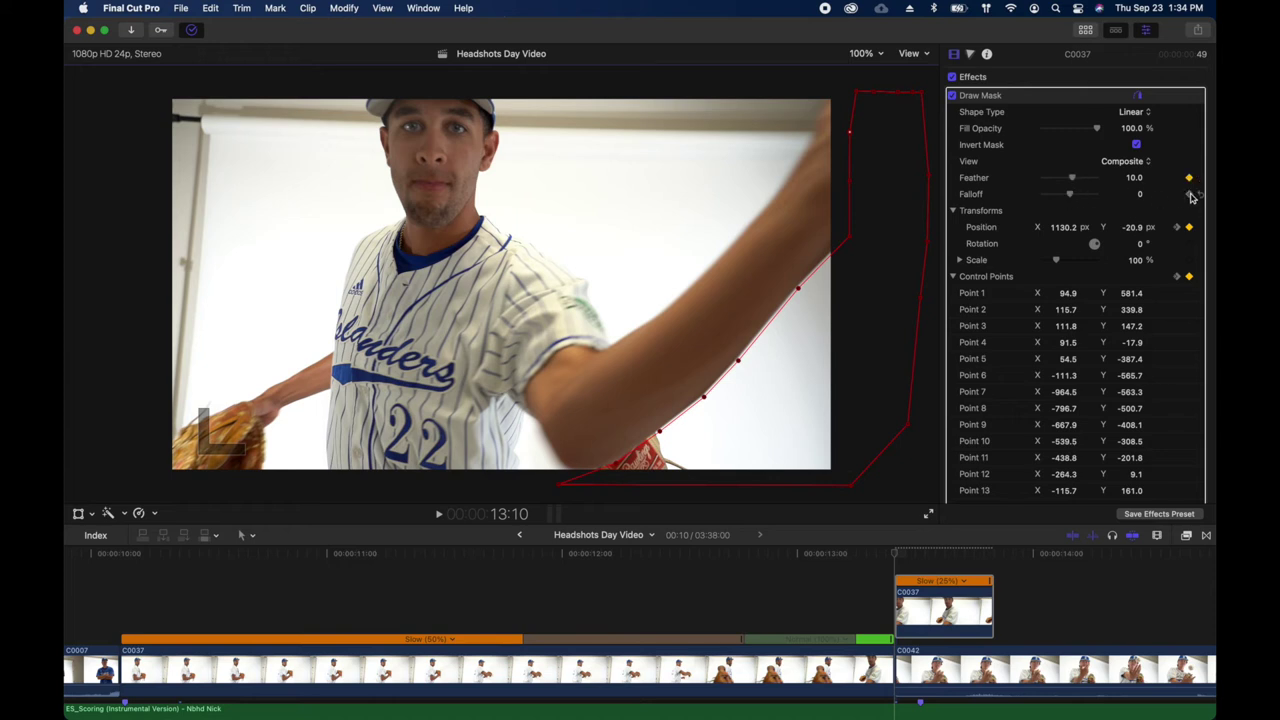
{"action": "left_click_drag", "start_coordinate": [1070, 196], "coordinate": [1185, 190]}
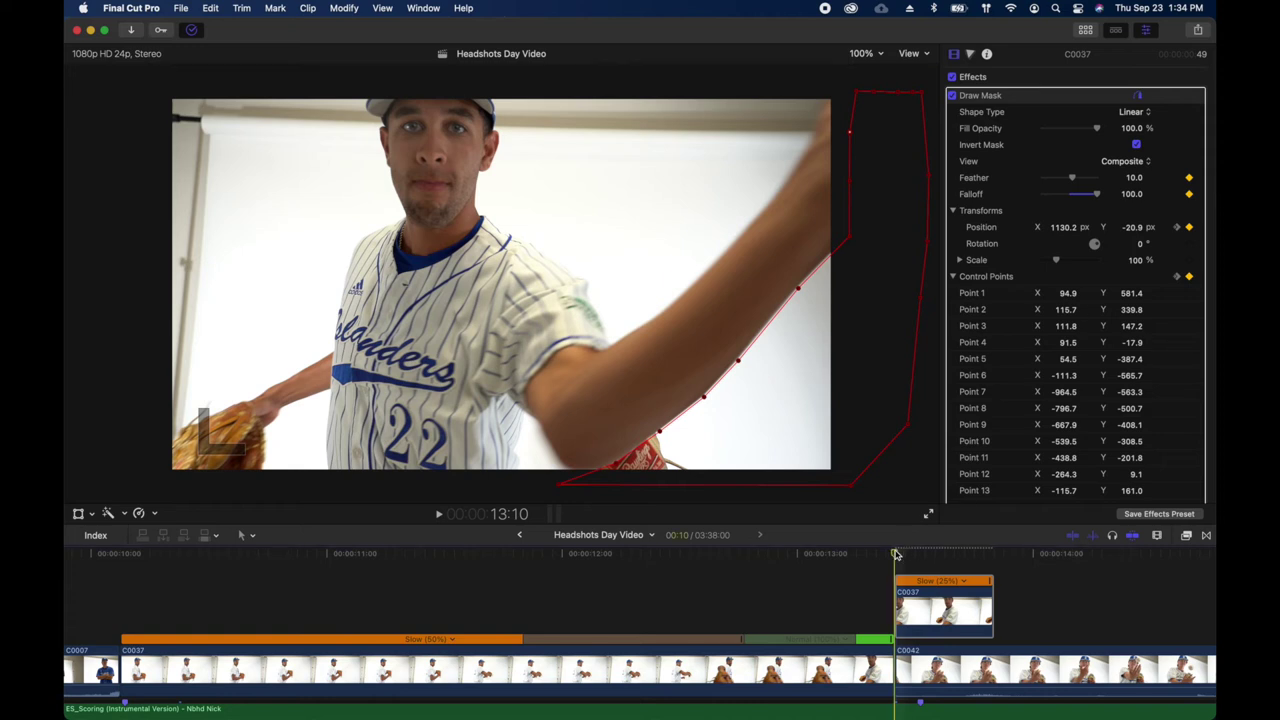
{"action": "key", "text": "Right"}
{"action": "key", "text": "Right"}
{"action": "key", "text": "Right"}
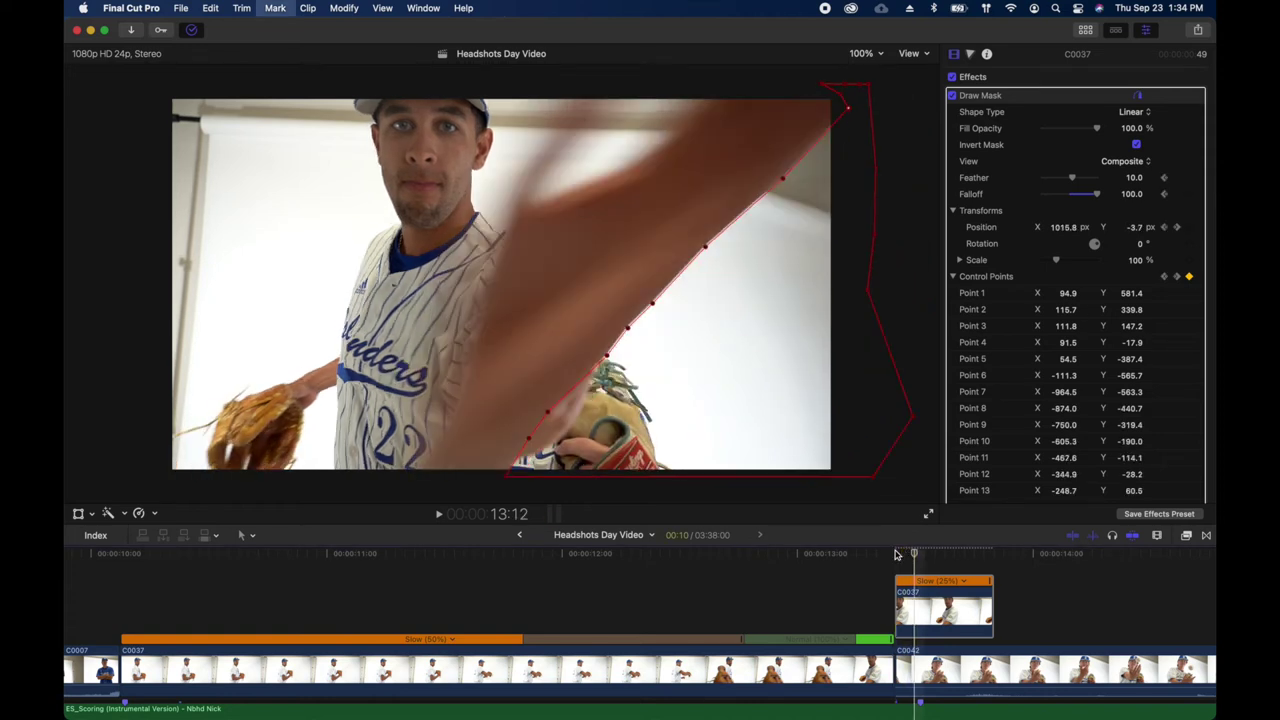
{"action": "key", "text": "Right"}
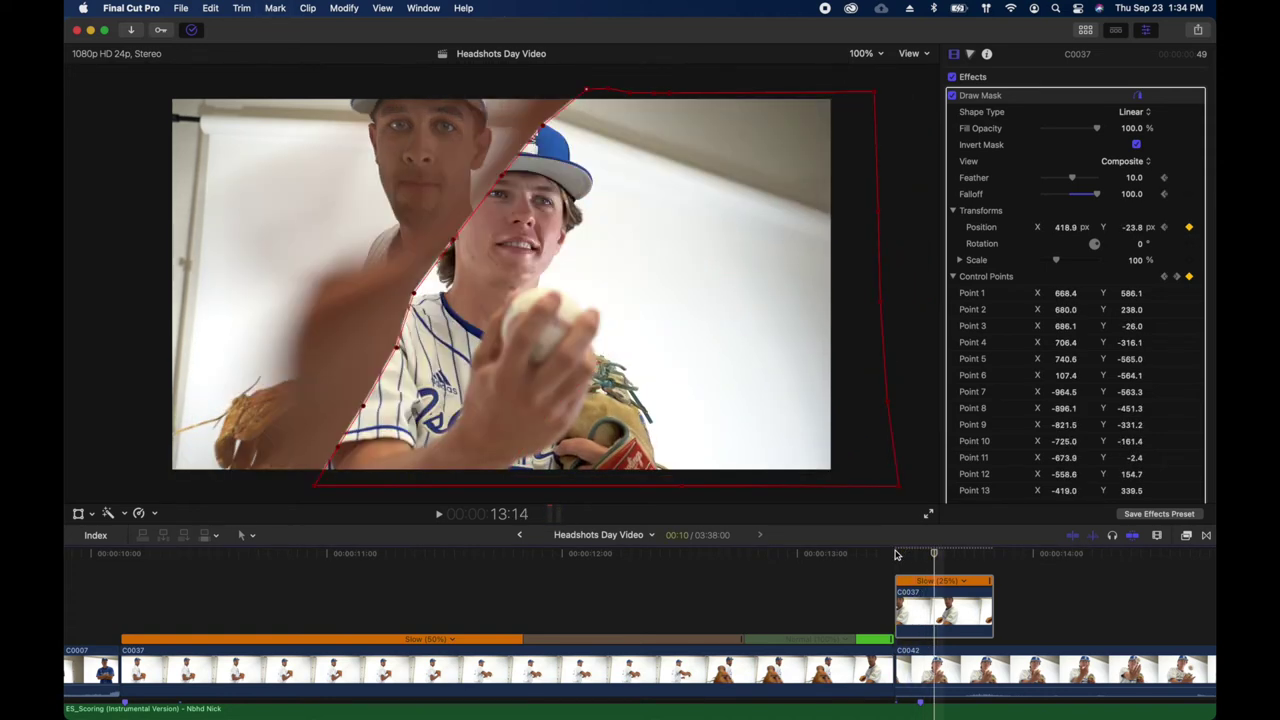
{"action": "mouse_move", "coordinate": [1071, 179]}
{"action": "left_mouse_down"}
{"action": "mouse_move", "coordinate": [1120, 175]}
{"action": "mouse_move", "coordinate": [1076, 180]}
{"action": "left_mouse_up"}
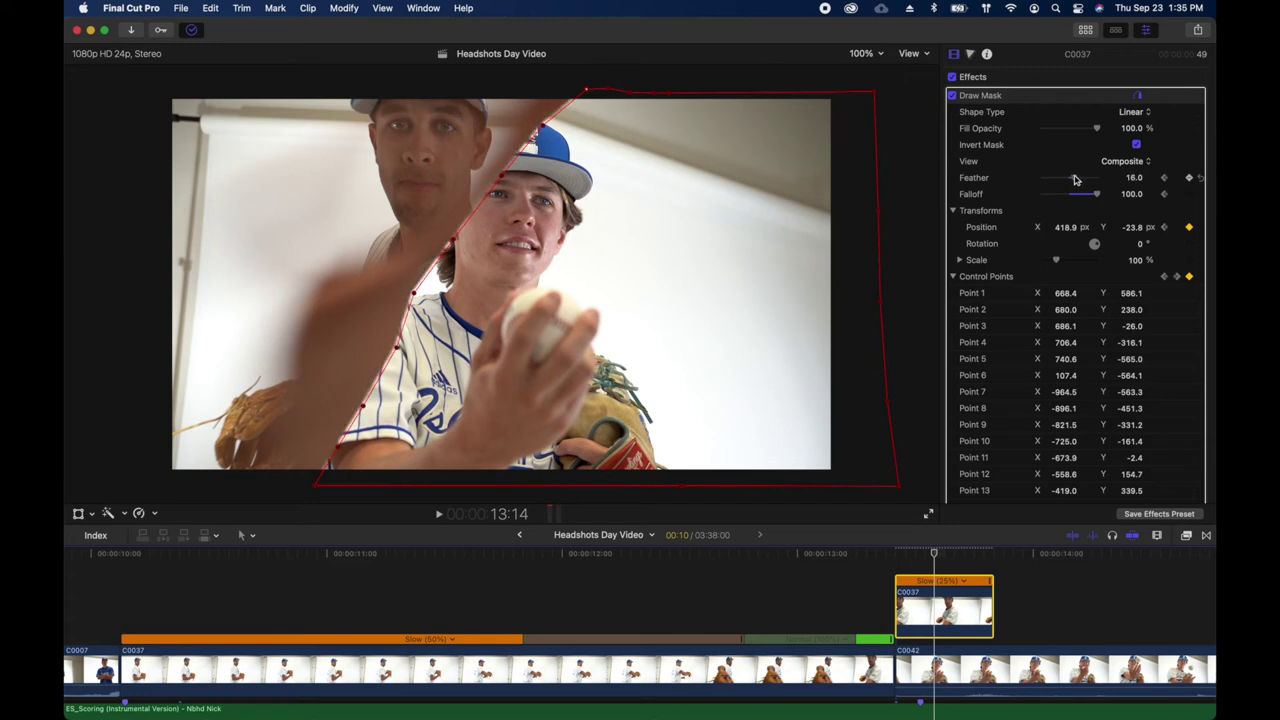
Lower Feather to -100 at 13:10 and preview the swipe playback
{"action": "left_click_drag", "start_coordinate": [934, 553], "coordinate": [897, 553]}
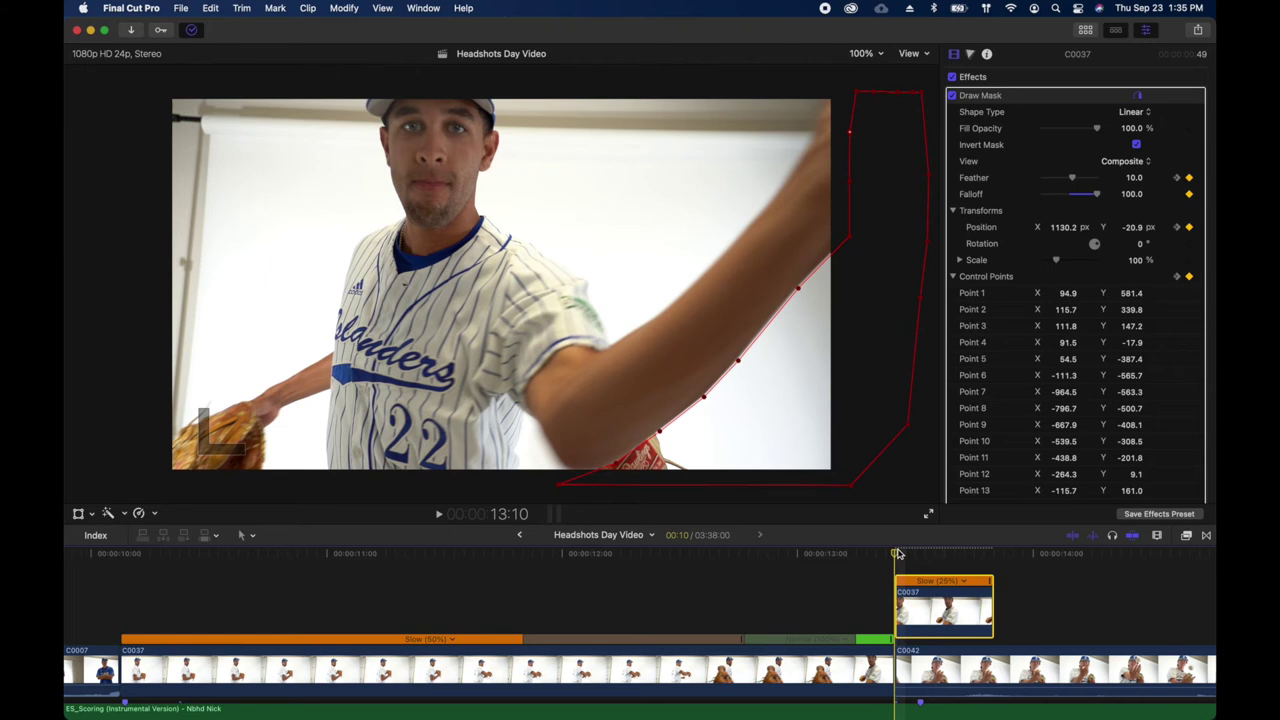
{"action": "key", "text": "space"}
{"action": "key", "text": "space"}
{"action": "left_click_drag", "start_coordinate": [1072, 180], "coordinate": [1018, 182]}
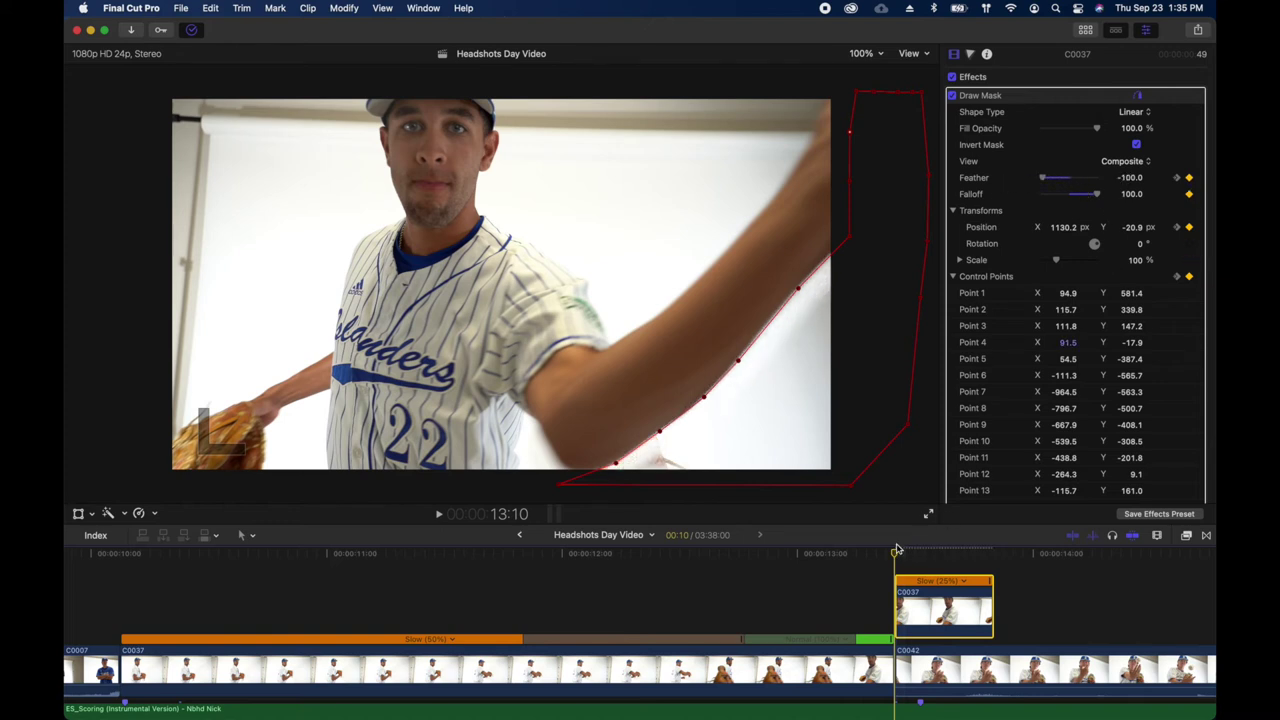
{"action": "key", "text": "space"}
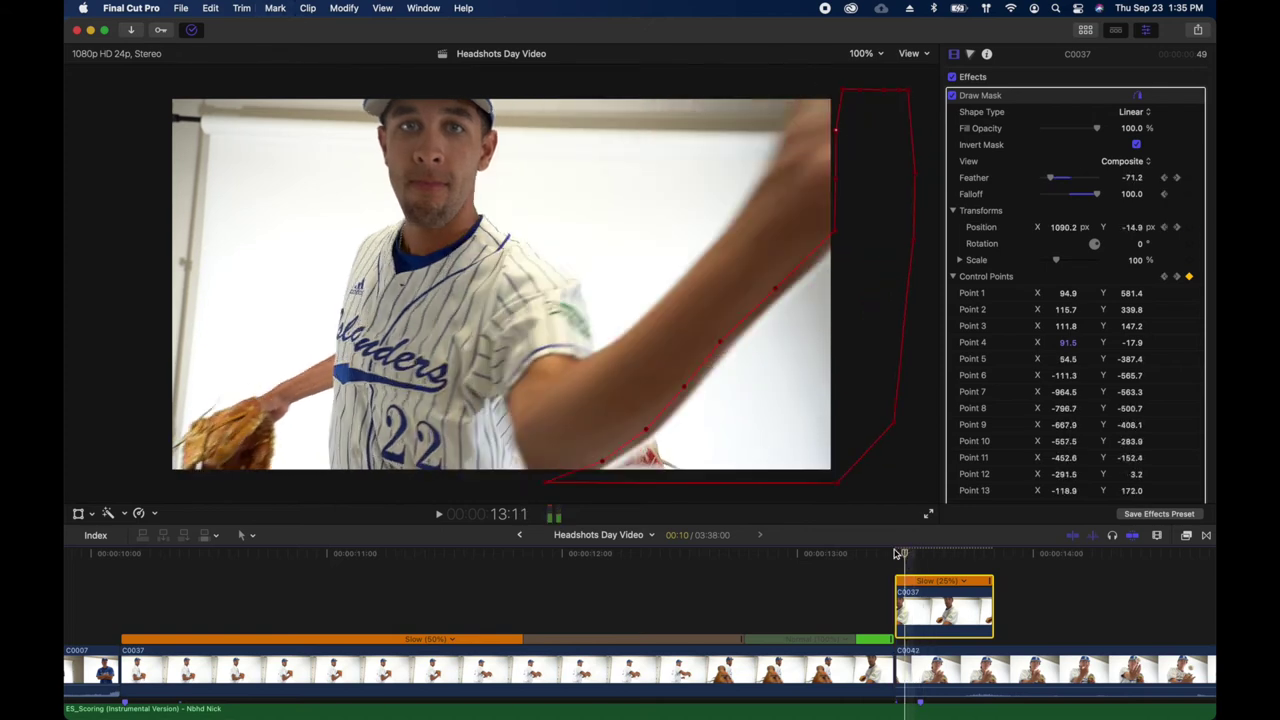
{"action": "key", "text": "Left"}
{"action": "key", "text": "Left"}
{"action": "key", "text": "Left"}
{"action": "key", "text": "Left"}
{"action": "key", "text": "space"}
Check the mask at 13:10 and 13:14, then play back from 12:17 through the swipe
{"action": "left_click", "coordinate": [895, 553]}
{"action": "key", "text": "Right"}
{"action": "key", "text": "Right"}
{"action": "key", "text": "Right"}
{"action": "key", "text": "Right"}
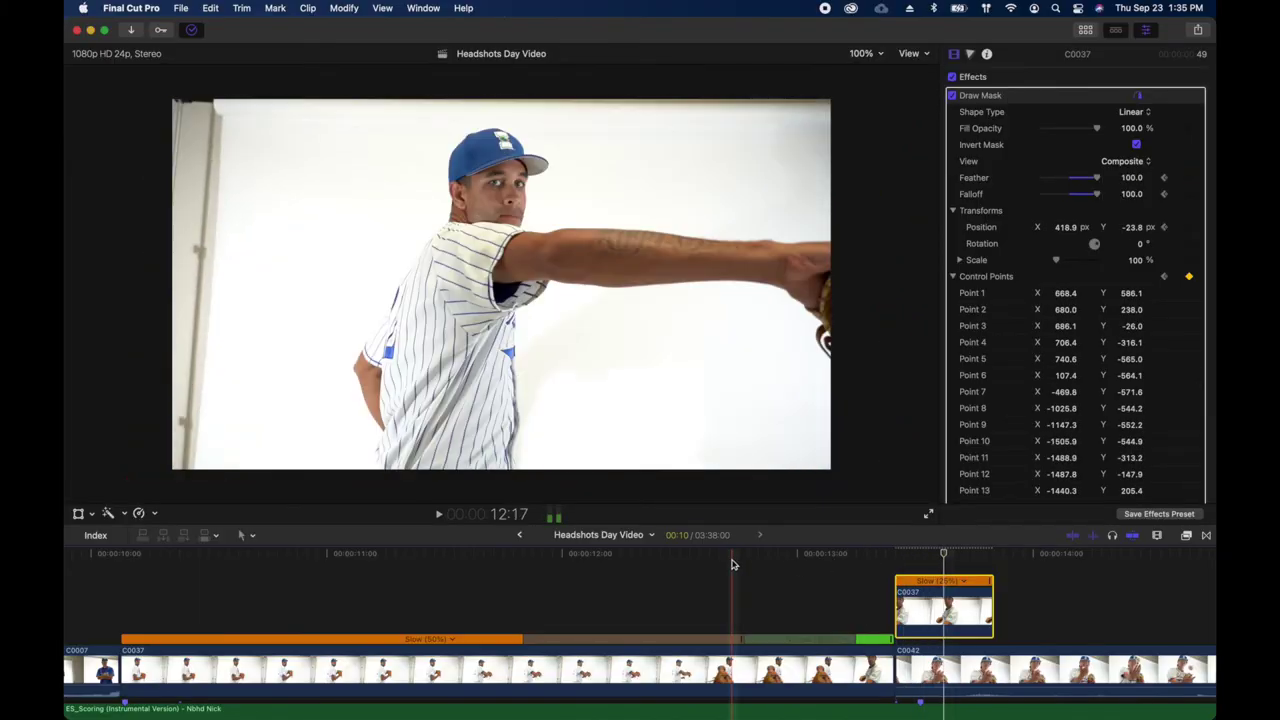
{"action": "key", "text": "space"}
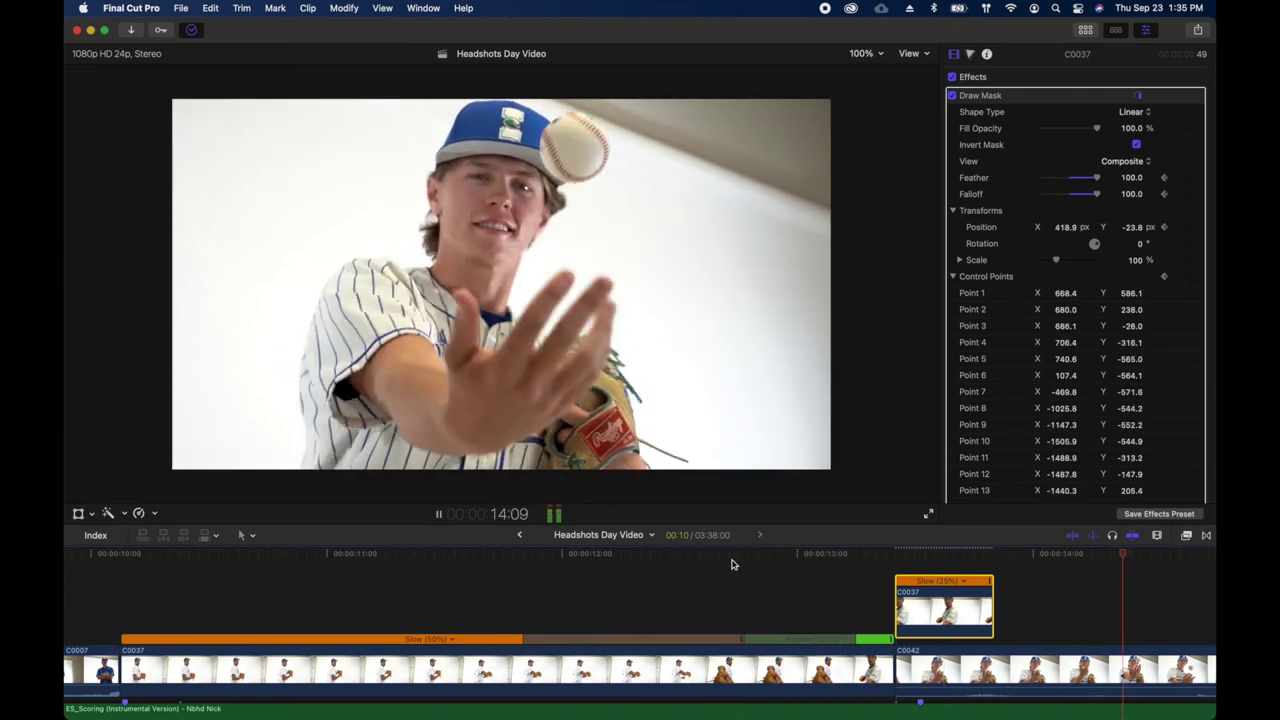
Trim the start of C0042, then try a transition on it and undo it
{"action": "left_click", "coordinate": [995, 606]}
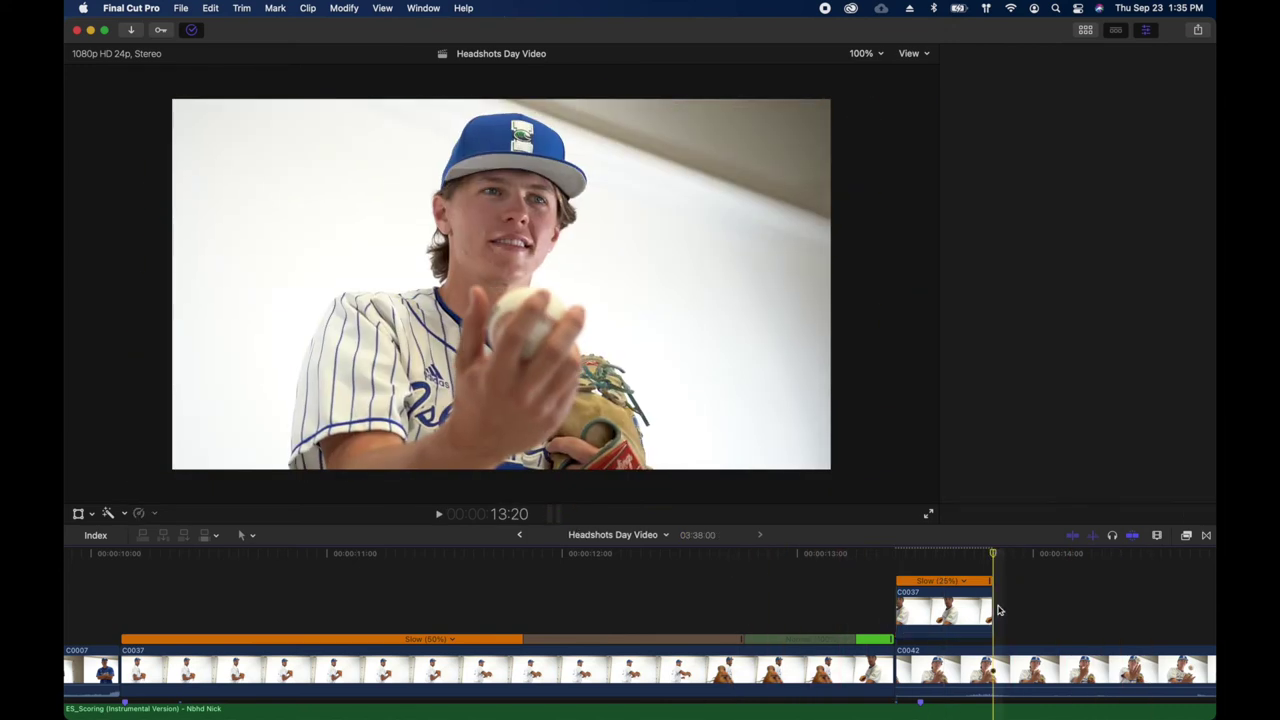
{"action": "key", "text": "Delete"}
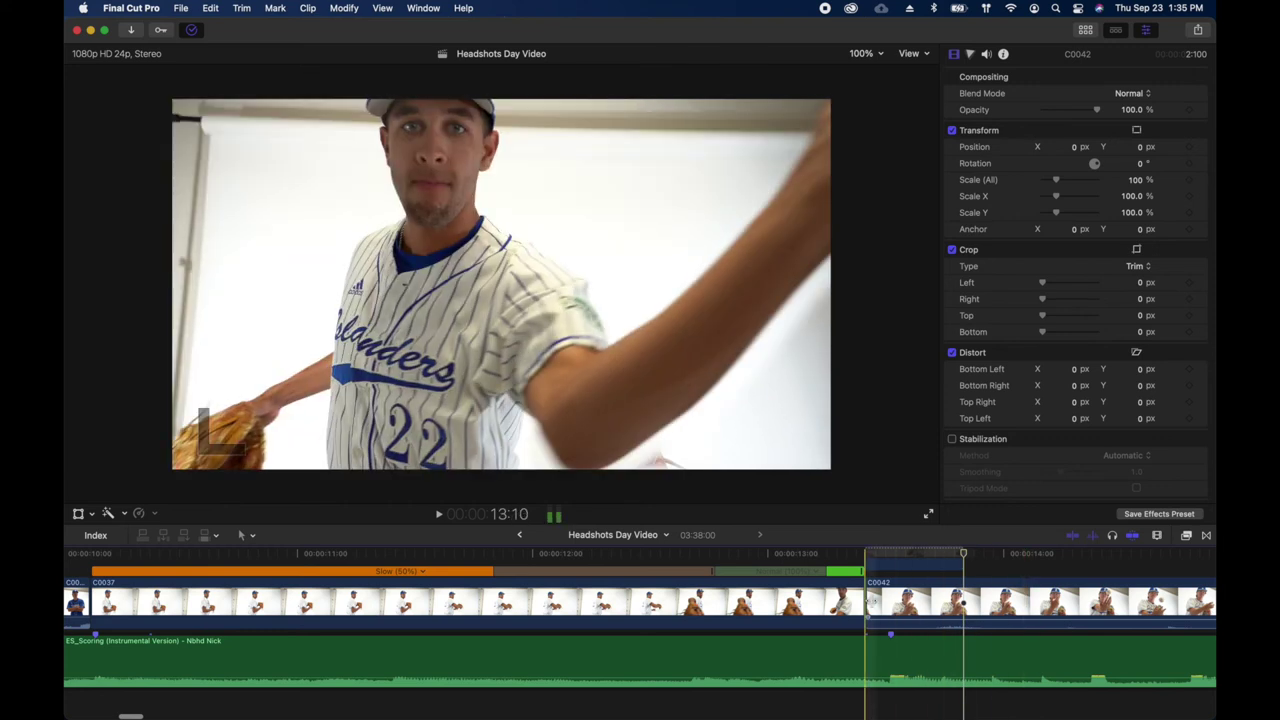
{"action": "left_click_drag", "start_coordinate": [868, 605], "coordinate": [908, 605]}
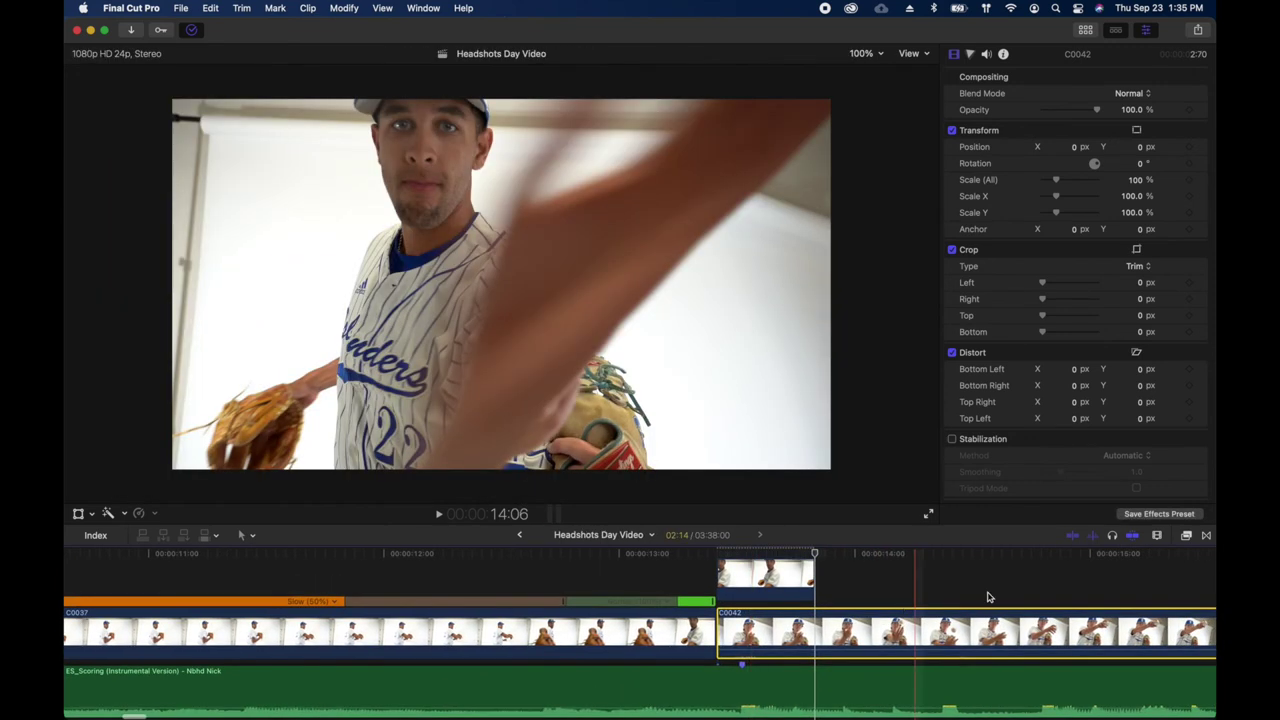
{"action": "key", "text": "ctrl+super+5"}
{"action": "left_click_drag", "start_coordinate": [1094, 592], "coordinate": [797, 630]}
{"action": "key", "text": "super+z"}
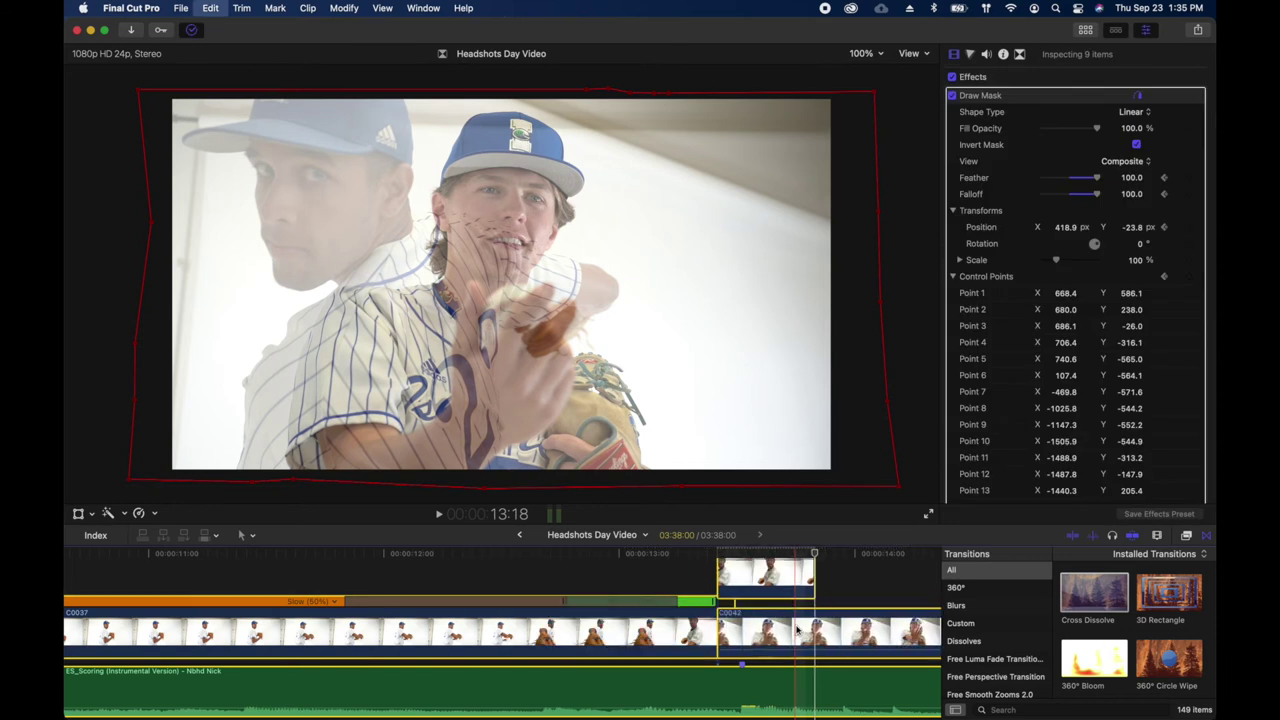
{"action": "key", "text": "super+4"}
Ripple-trim seven frames off C0042's start and play back the cut
{"action": "key", "text": "ctrl+super+5"}
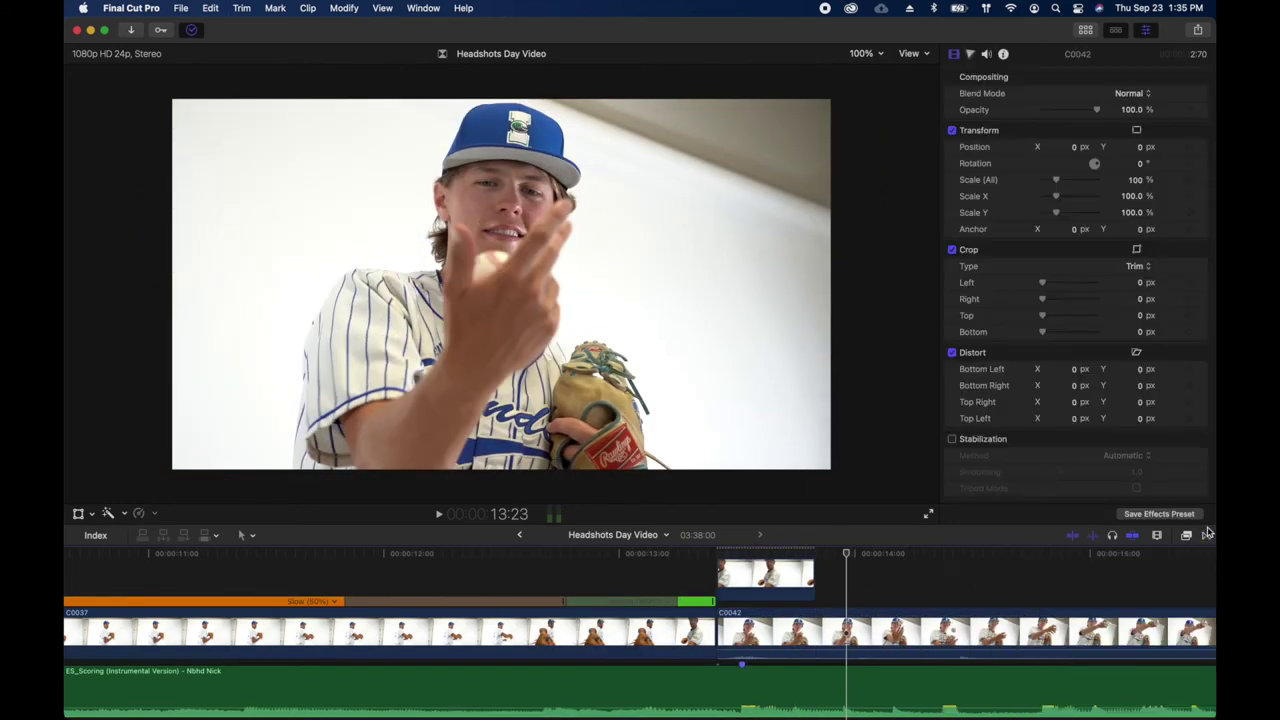
{"action": "left_click", "coordinate": [697, 606]}
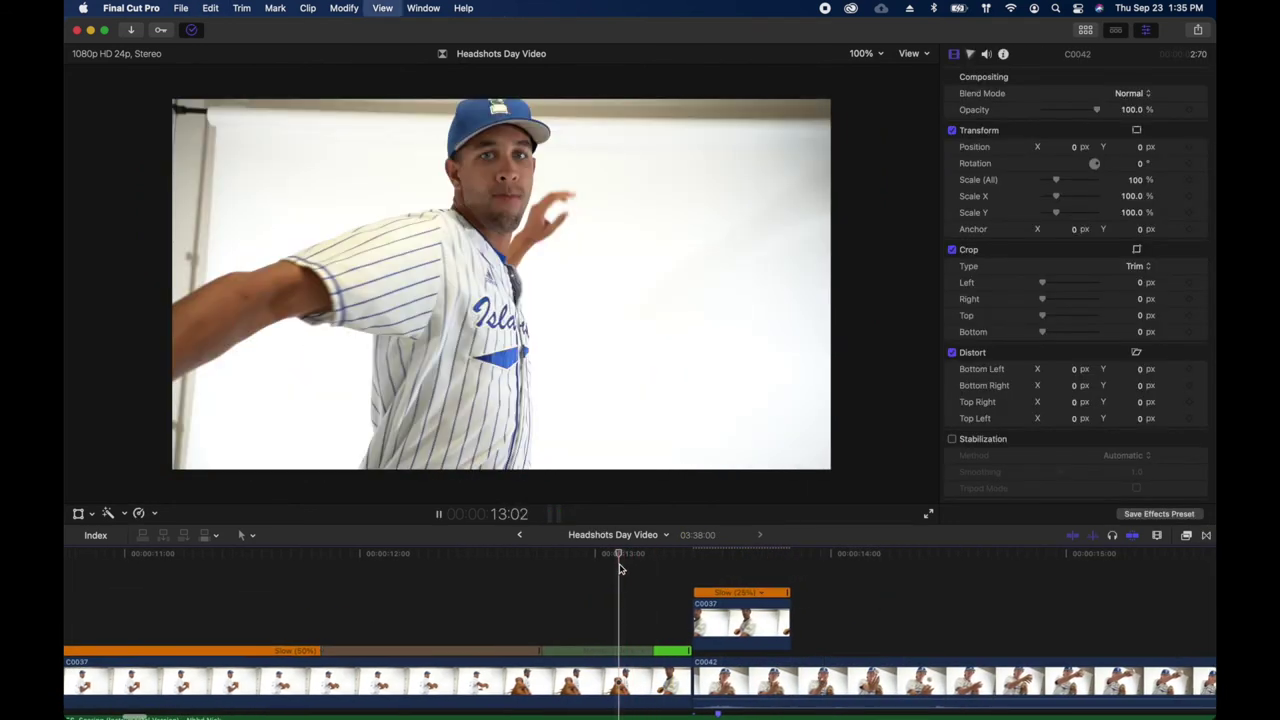
{"action": "key", "text": "space"}
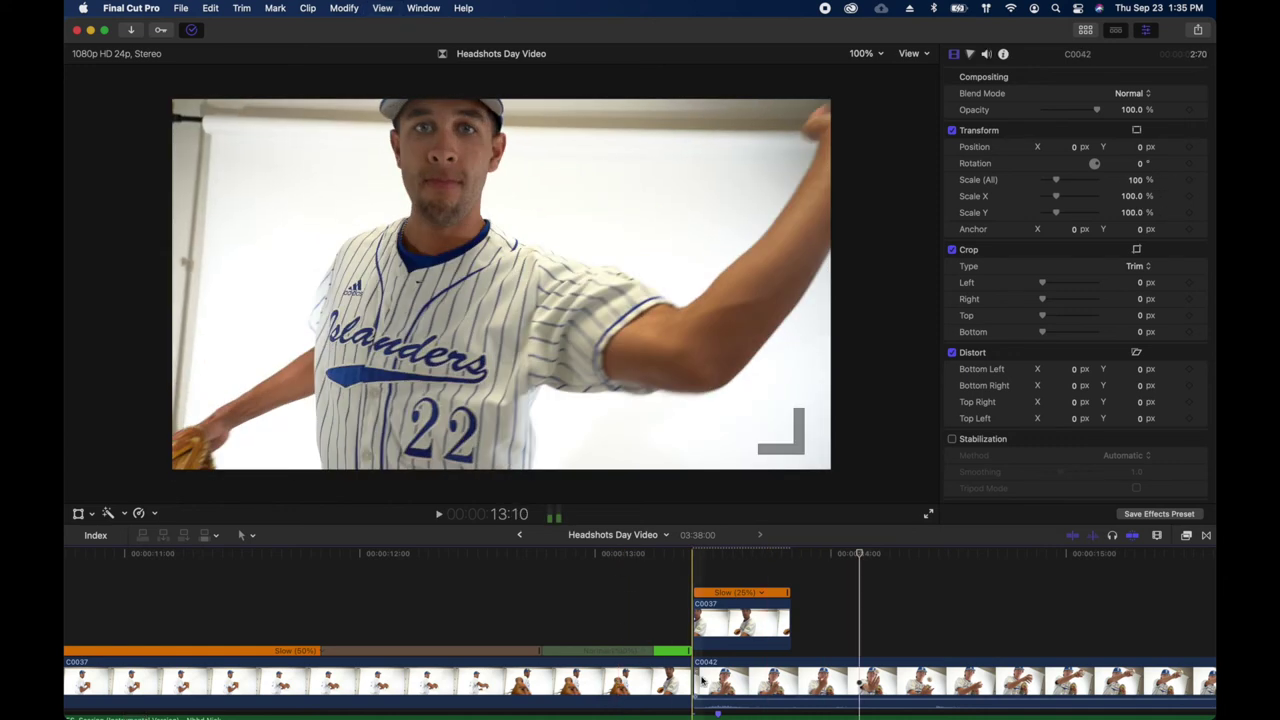
{"action": "left_click_drag", "start_coordinate": [694, 683], "coordinate": [765, 683]}
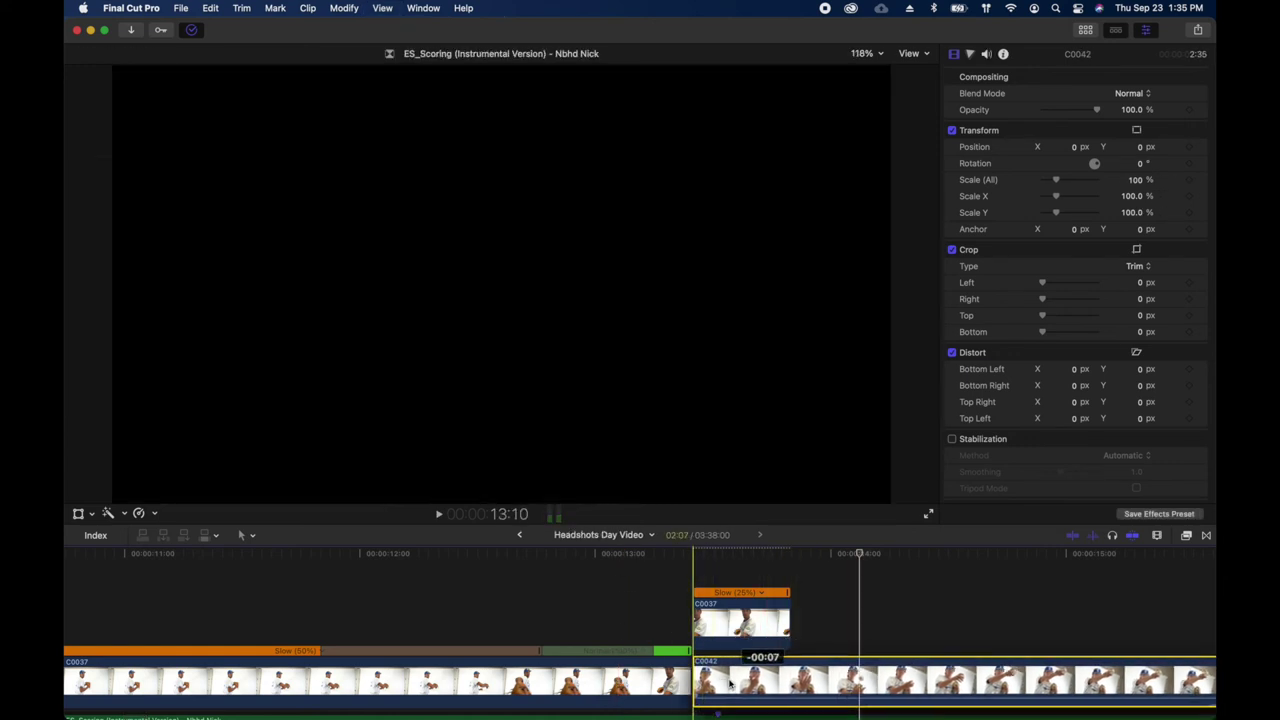
{"action": "key", "text": "space"}
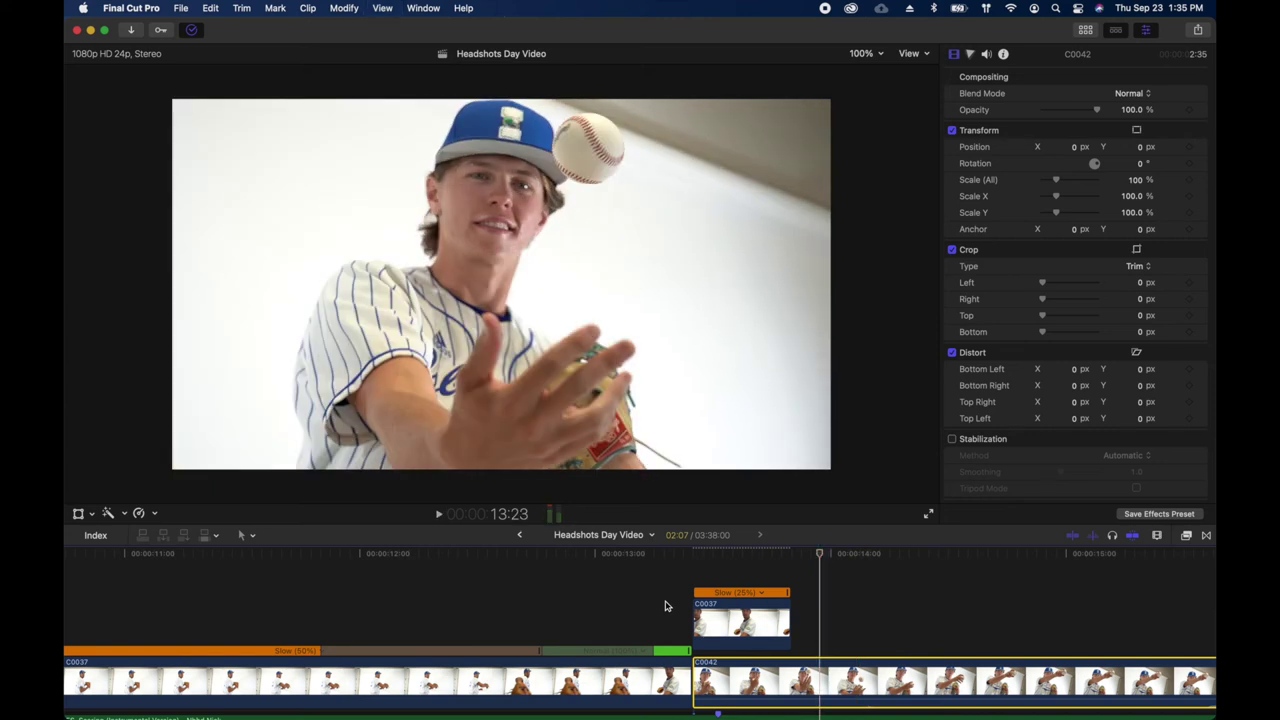
{"action": "key", "text": "space"}
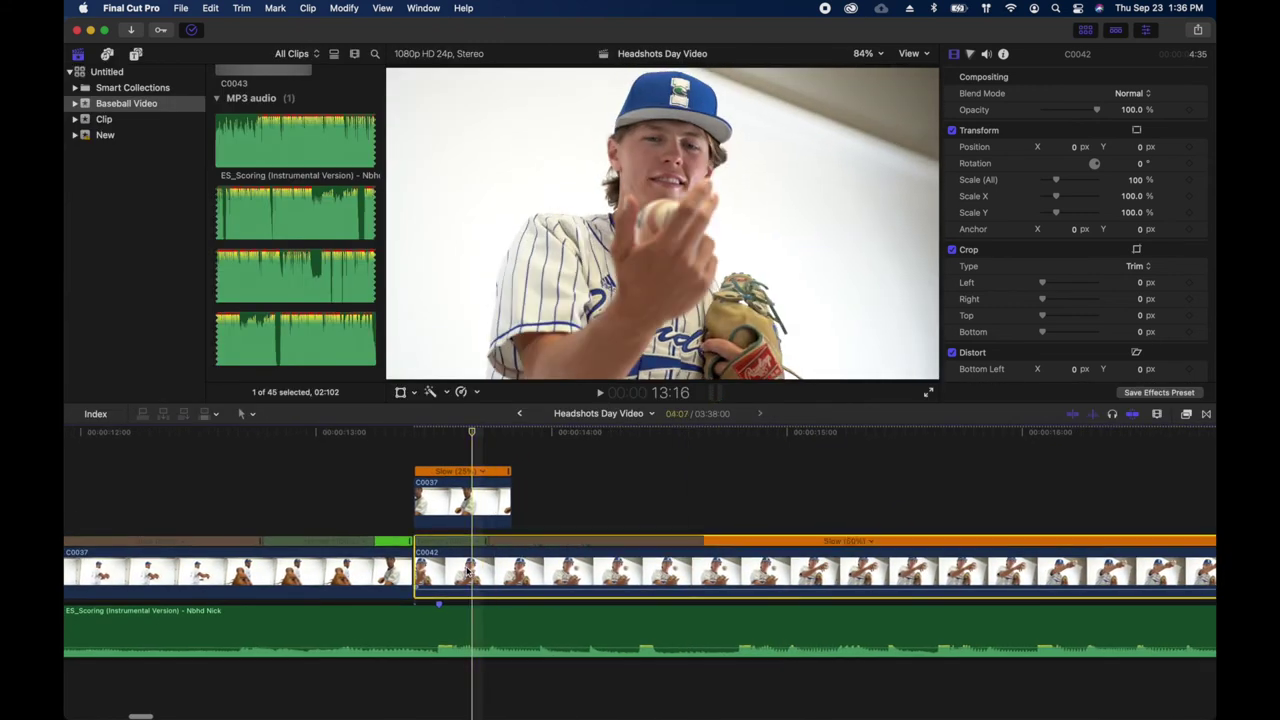
Play the edit from 13:14 to 17:01 to review the swipe reveal, then zoom the timeline out
{"action": "key", "text": "space"}
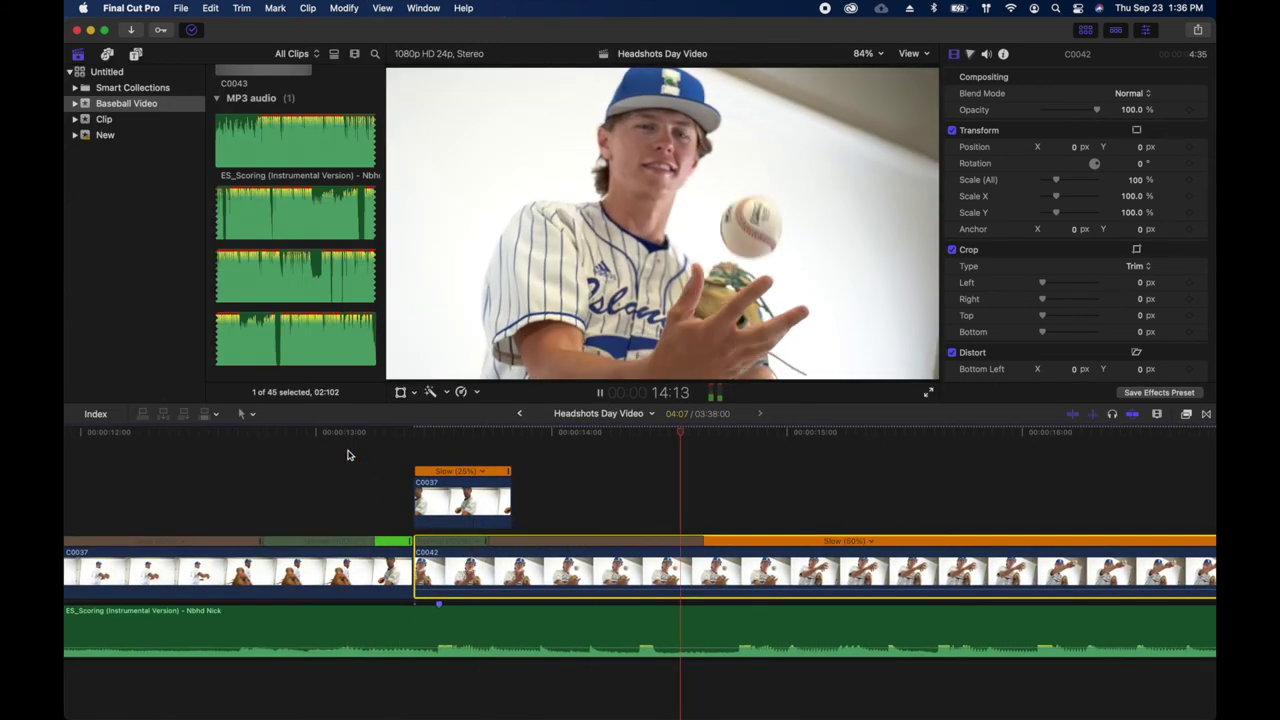
{"action": "scroll", "coordinate": [520, 487], "scroll_direction": "right", "scroll_amount": 2}
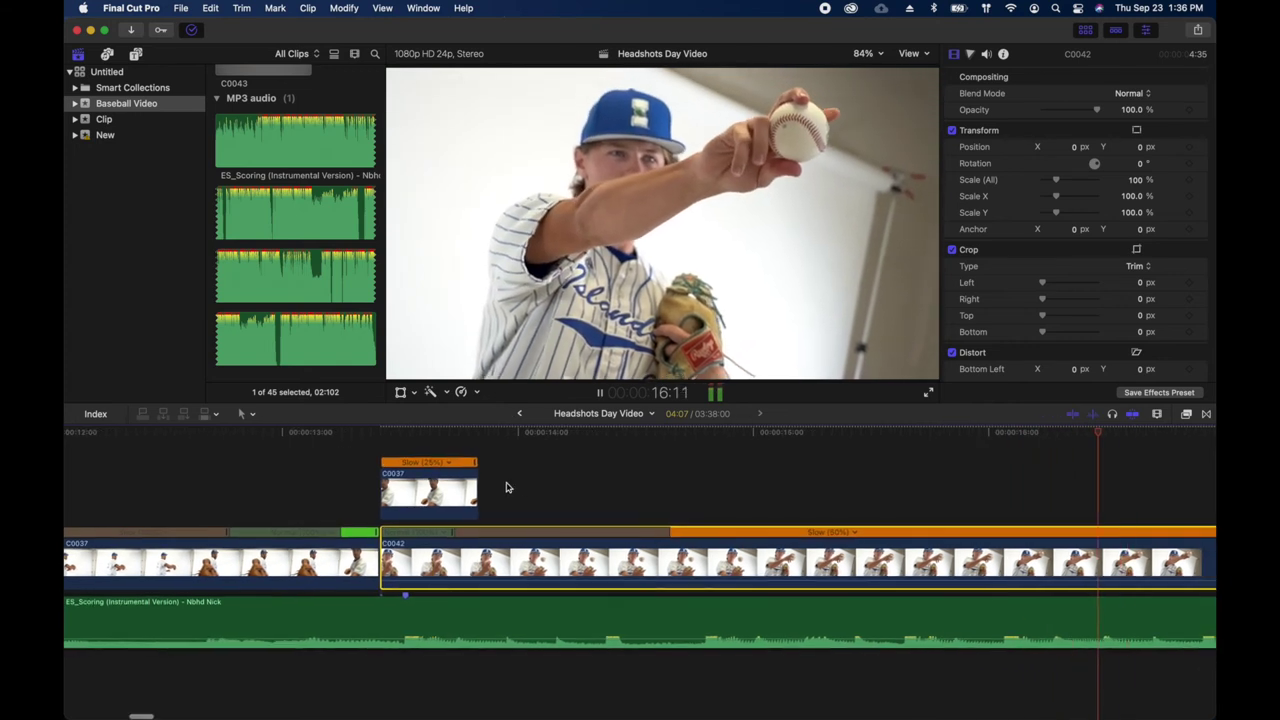
{"action": "key", "text": "space"}
{"action": "key", "text": "super+minus"}
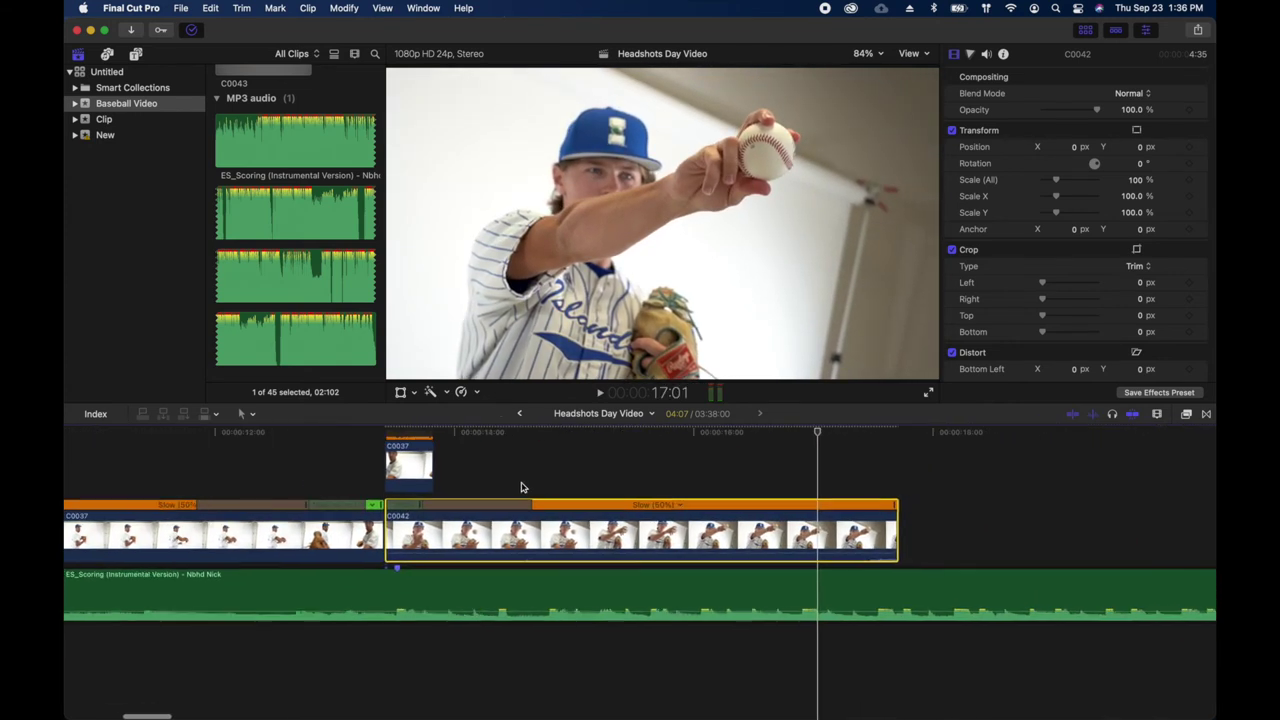